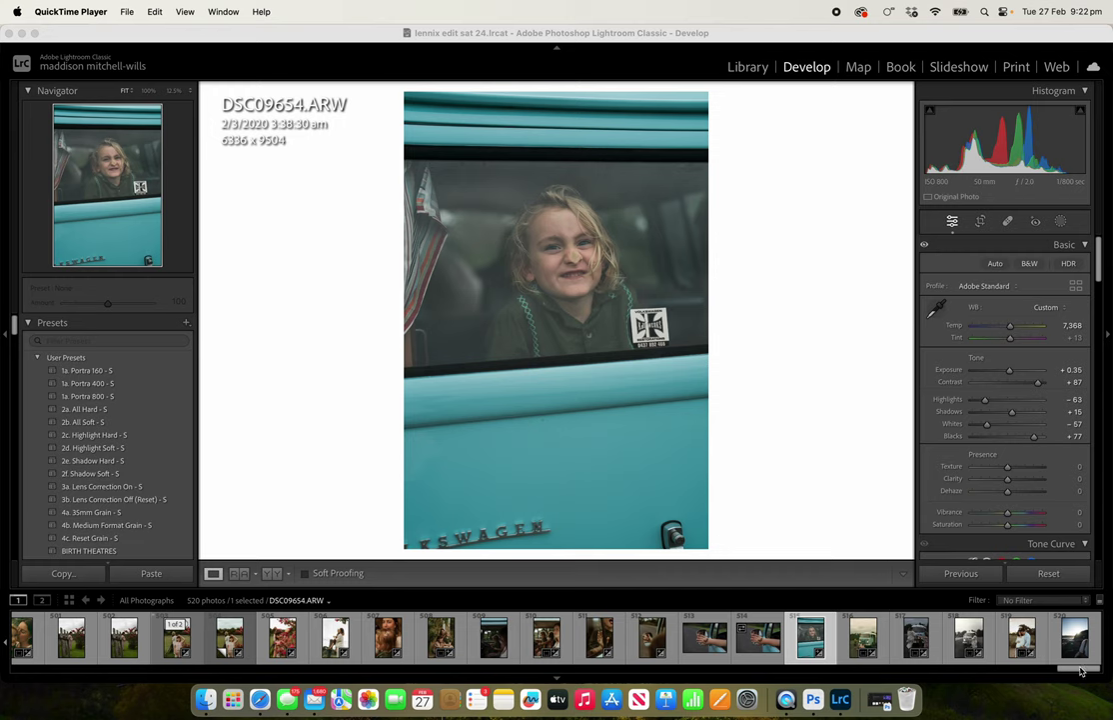
# - Load DSC09387.ARW, the mother-and-child field portrait, from the filmstrip into Develop
pyautogui.moveTo(1081, 670)
pyautogui.mouseDown()
pyautogui.moveTo(1068, 673)
pyautogui.moveTo(1079, 674)
pyautogui.mouseUp()
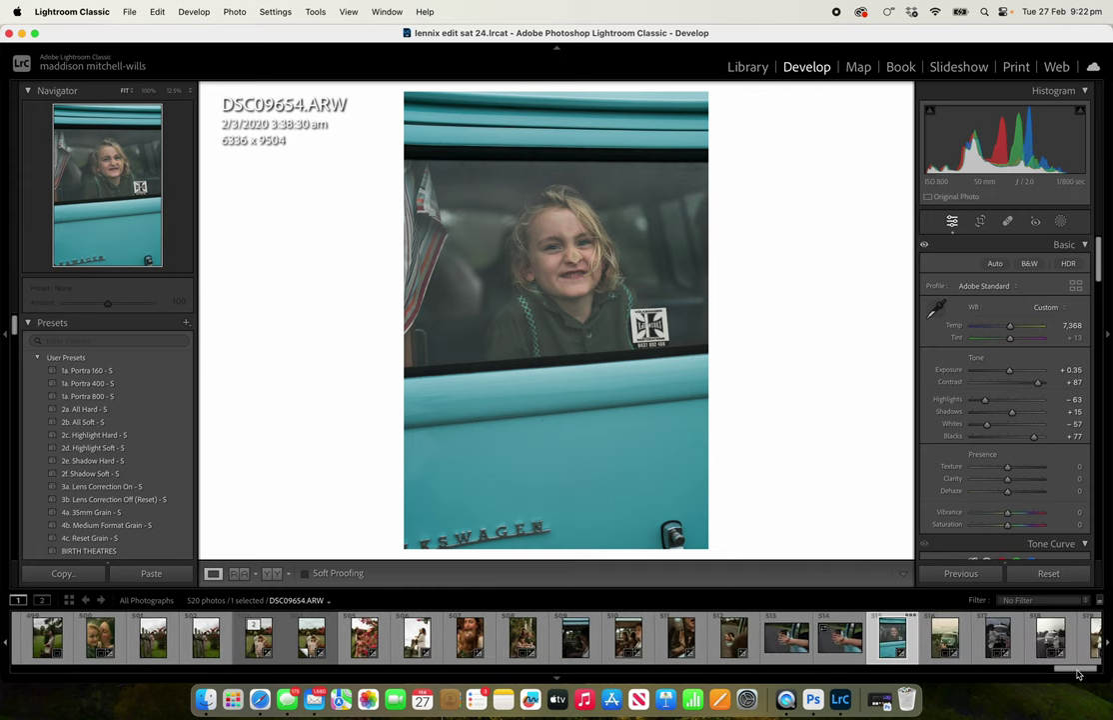
pyautogui.click(47, 648)
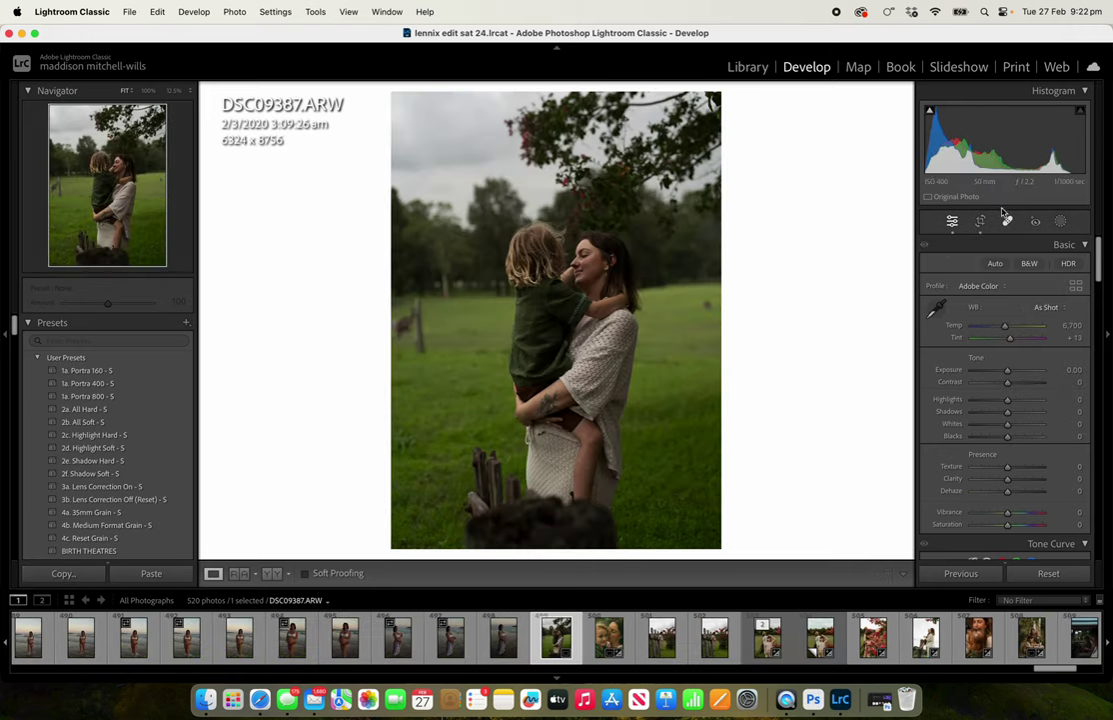
# - Straighten the photo by 1.14° and tighten the crop around the mother and child
pyautogui.press('r')
pyautogui.moveTo(583, 541); pyautogui.dragTo(578, 543)
pyautogui.moveTo(565, 326); pyautogui.dragTo(559, 327)
pyautogui.moveTo(412, 119); pyautogui.dragTo(415, 122)
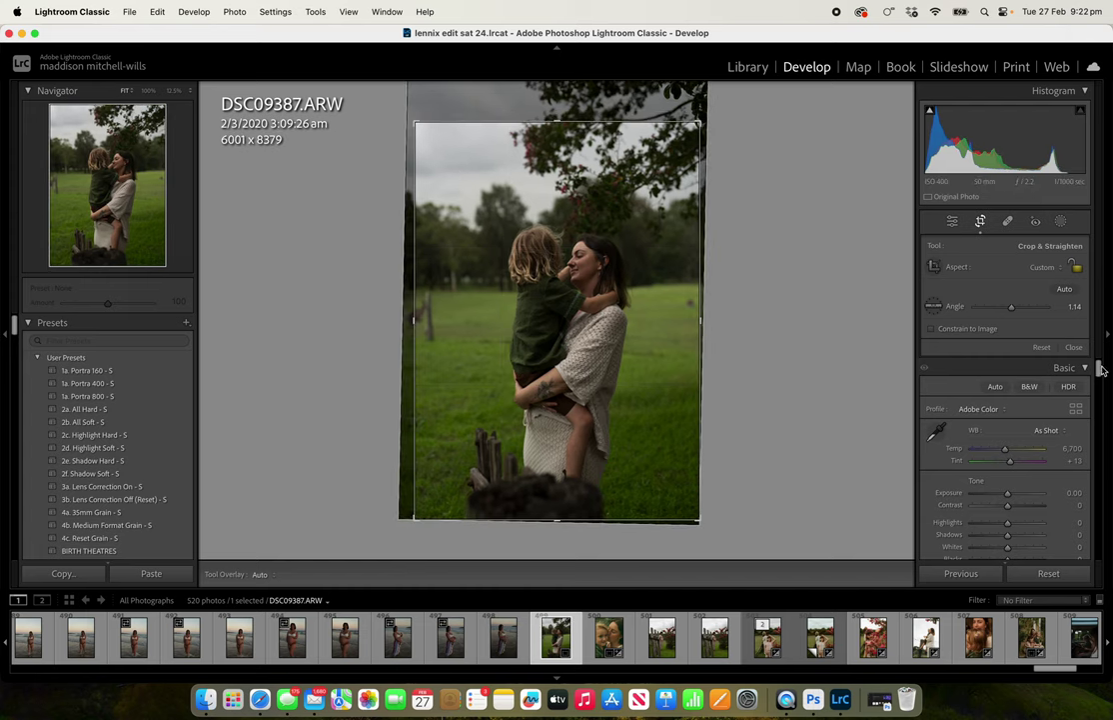
pyautogui.scroll(-8, 1103, 391)
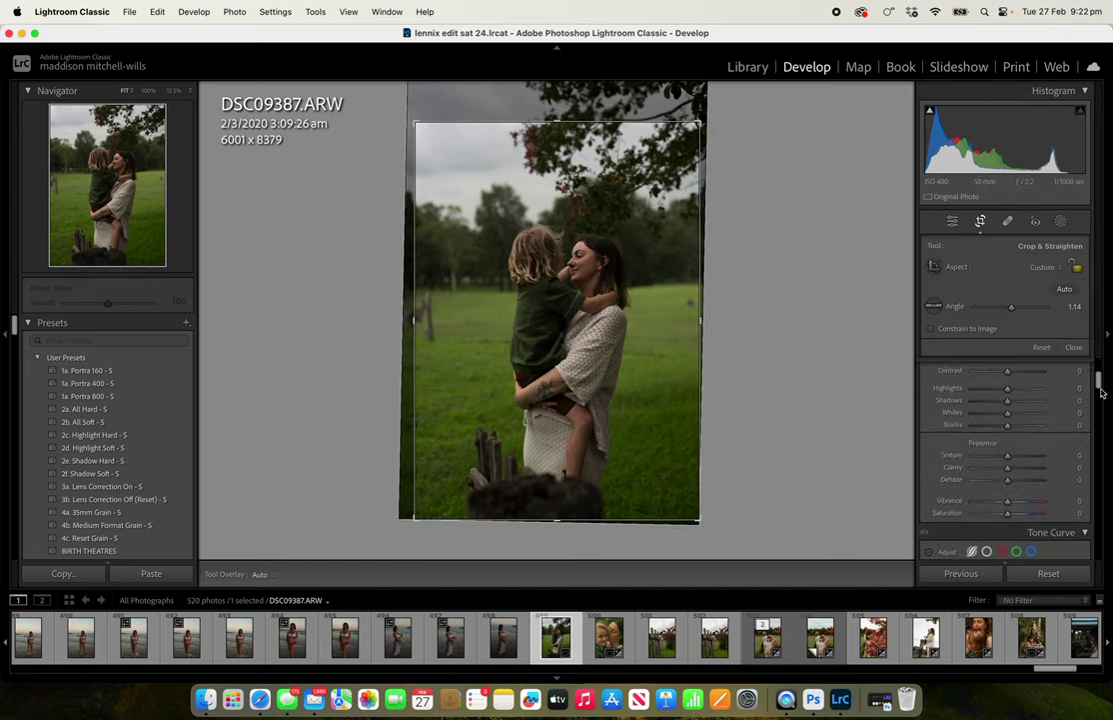
pyautogui.moveTo(1102, 404); pyautogui.dragTo(1077, 490)
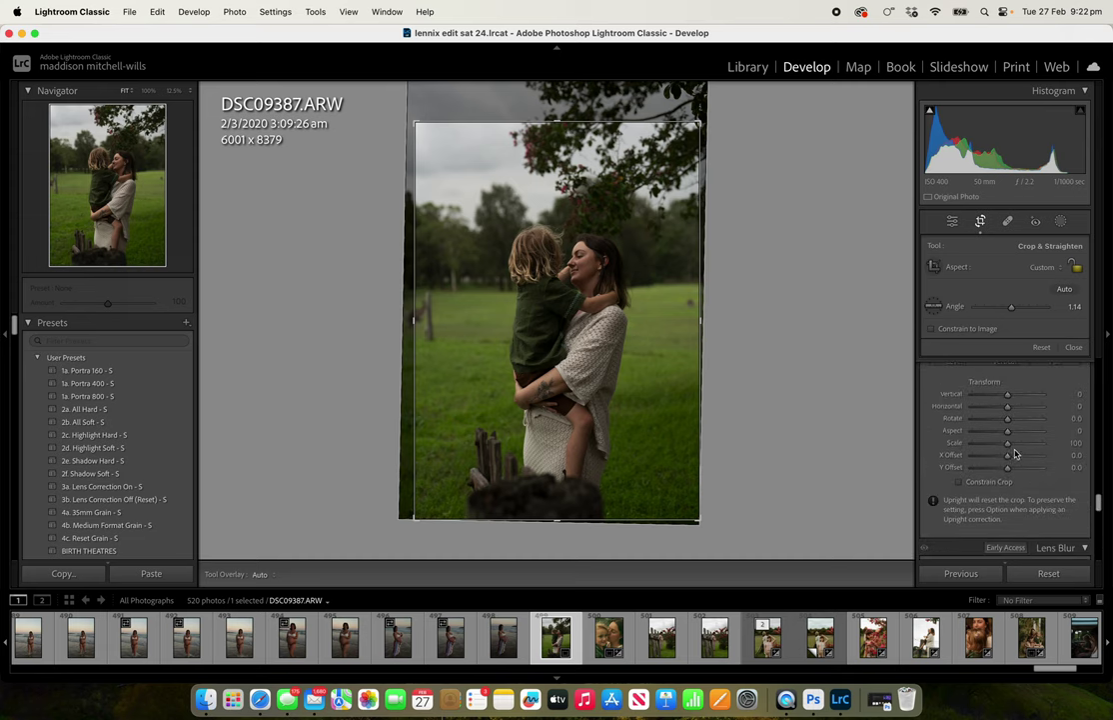
# - Scale the photo to 109, reposition it and narrow the crop to 5814 x 8379
pyautogui.moveTo(1007, 443); pyautogui.dragTo(1015, 451)
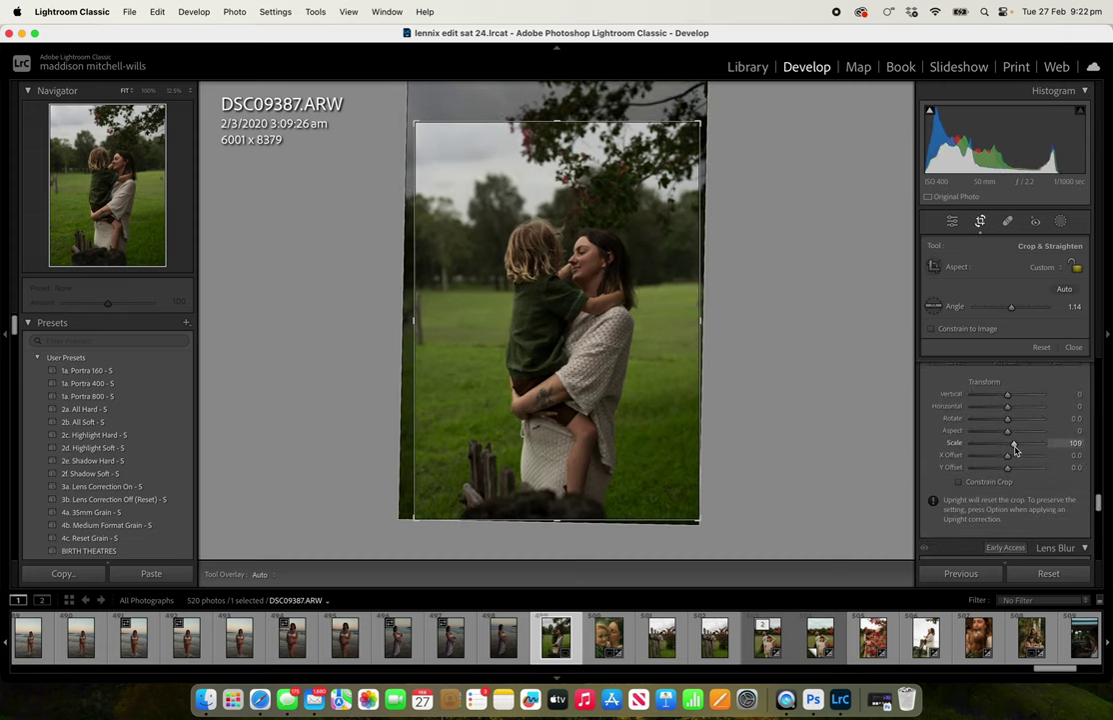
pyautogui.click(545, 368)
pyautogui.moveTo(536, 365); pyautogui.dragTo(587, 331)
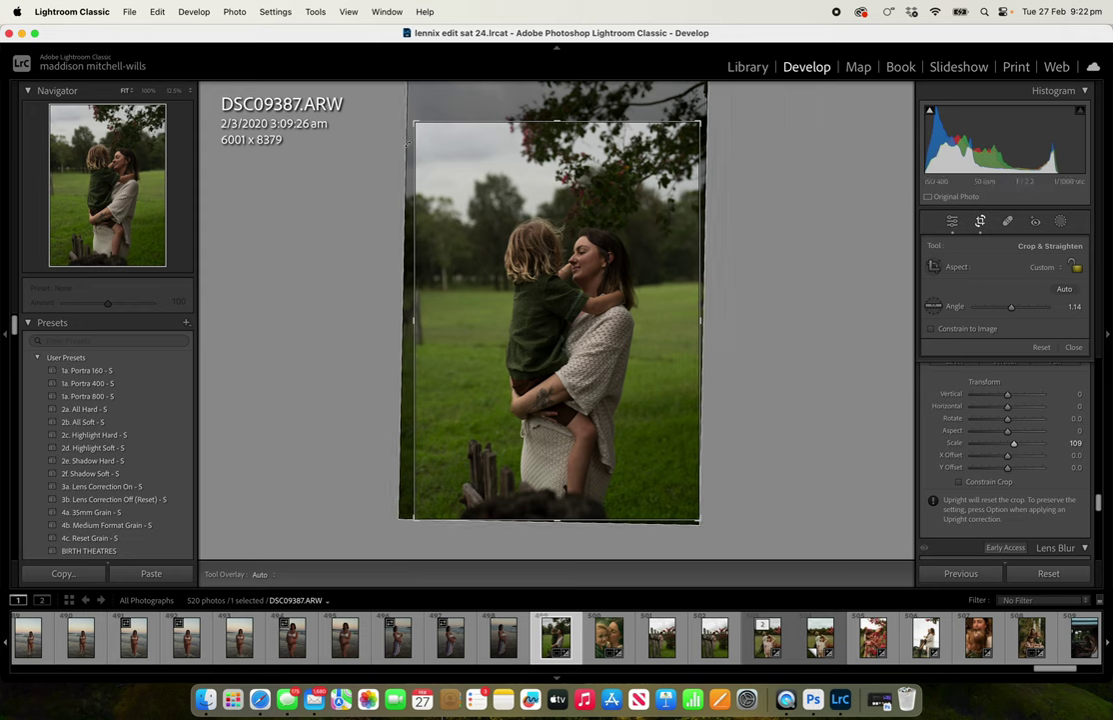
pyautogui.click(414, 322)
pyautogui.moveTo(414, 321); pyautogui.dragTo(428, 321)
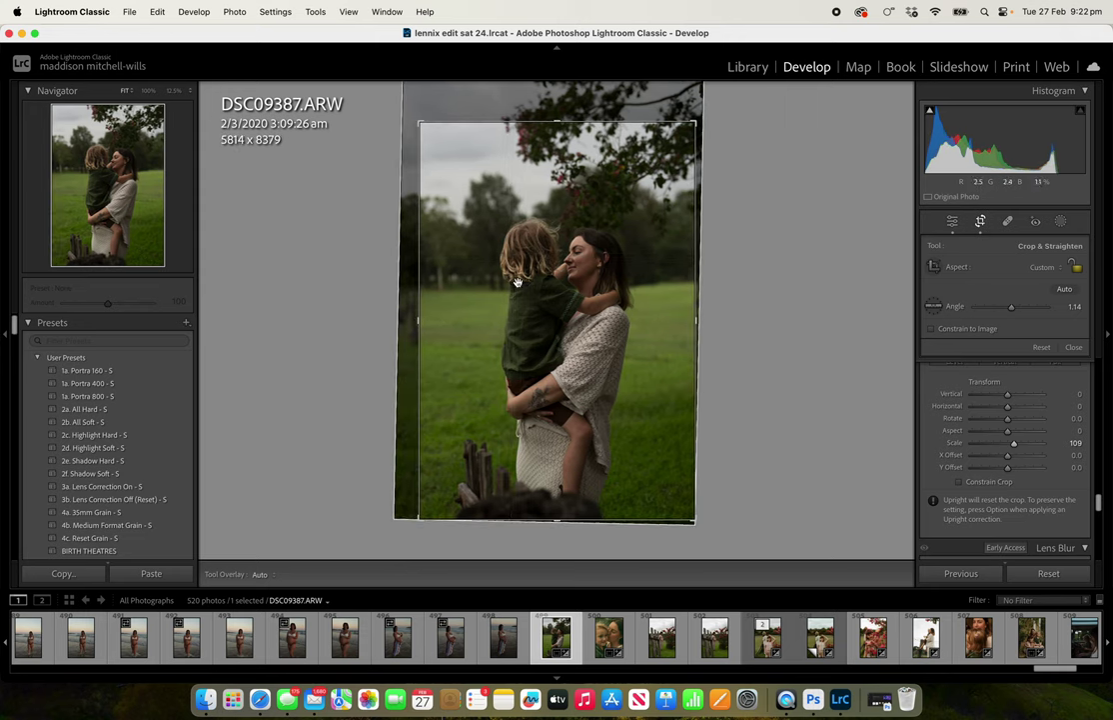
# - Unlock the crop aspect ratio and brighten the exposure to +0.20
pyautogui.scroll(-3, 40, 360)
pyautogui.click(40, 358)
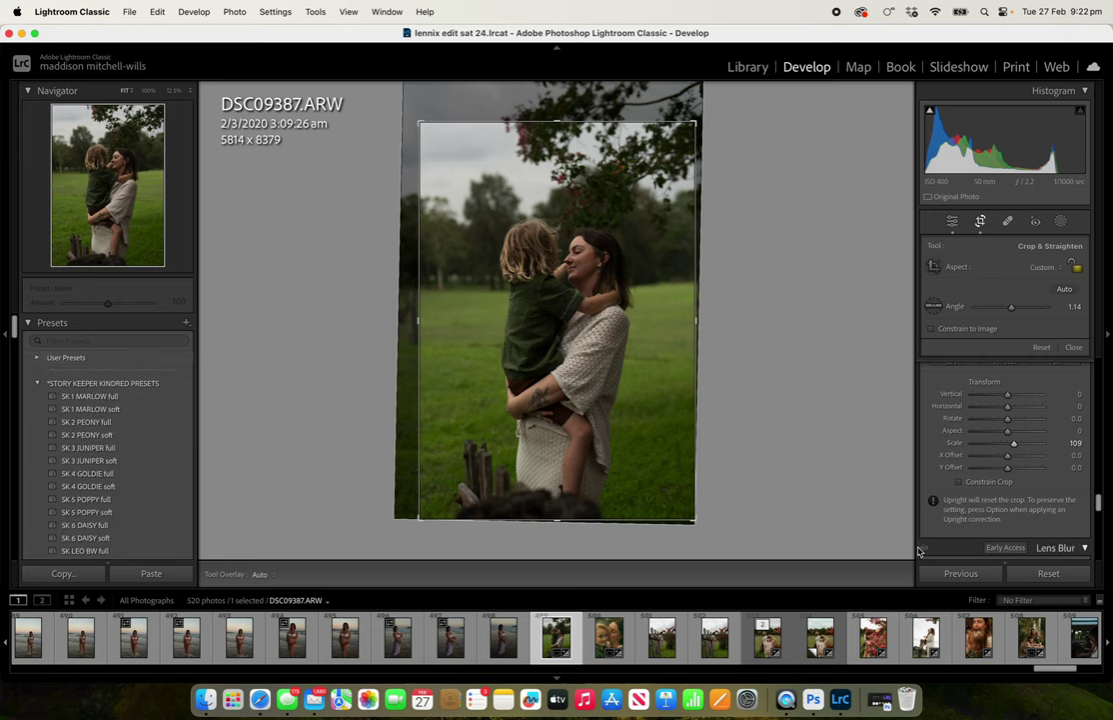
pyautogui.scroll(10, 1009, 430)
pyautogui.click(1077, 266)
pyautogui.moveTo(1009, 500); pyautogui.dragTo(1011, 498)
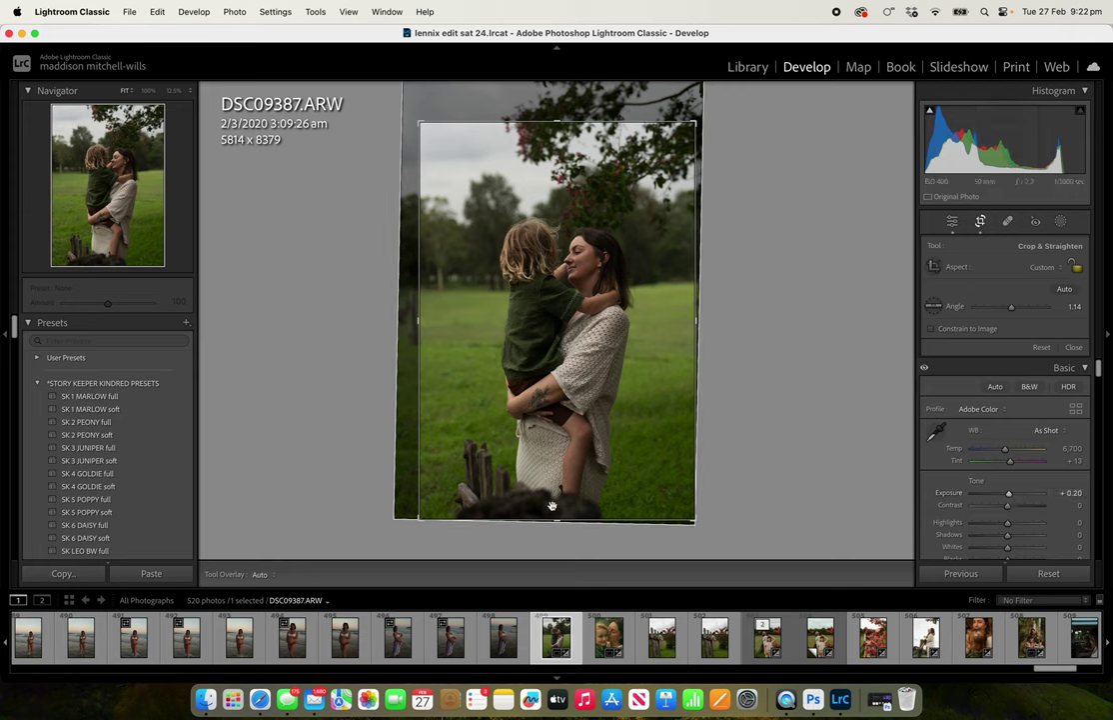
# - Try DREAM 04 Film Light, DREAM 03 Film Shift and DREAM 07 1970s, then apply SK 02 Maeve
pyautogui.moveTo(14, 332)
pyautogui.mouseDown()
pyautogui.moveTo(15, 348)
pyautogui.moveTo(15, 302)
pyautogui.moveTo(15, 355)
pyautogui.mouseUp()
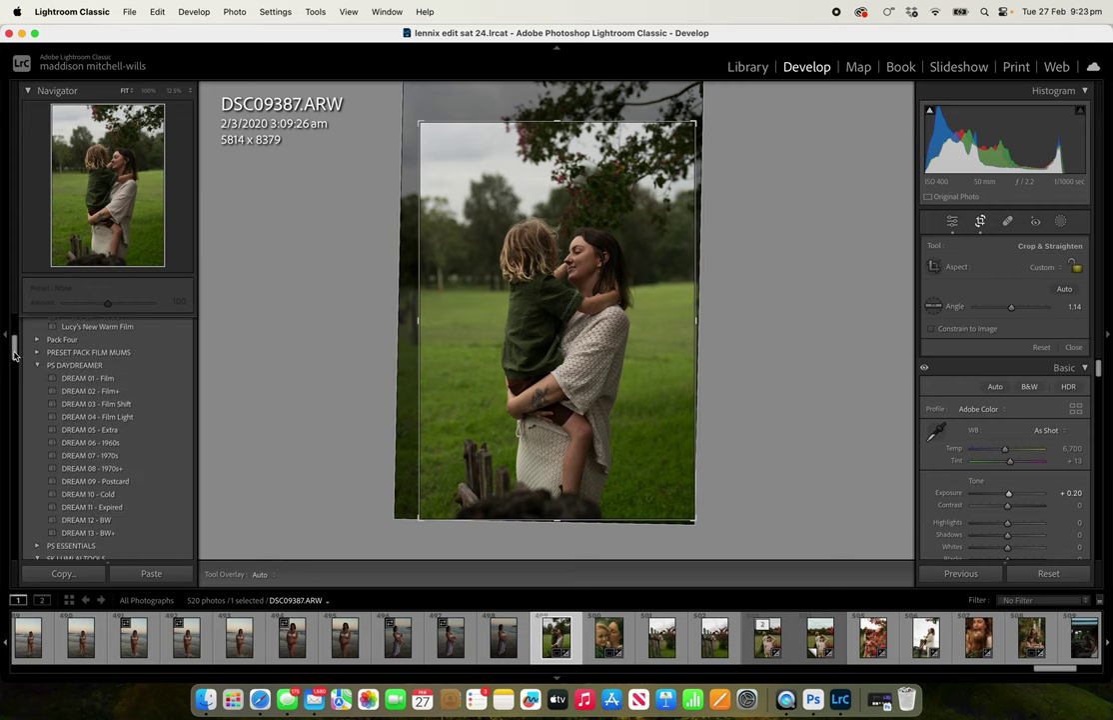
pyautogui.click(158, 423)
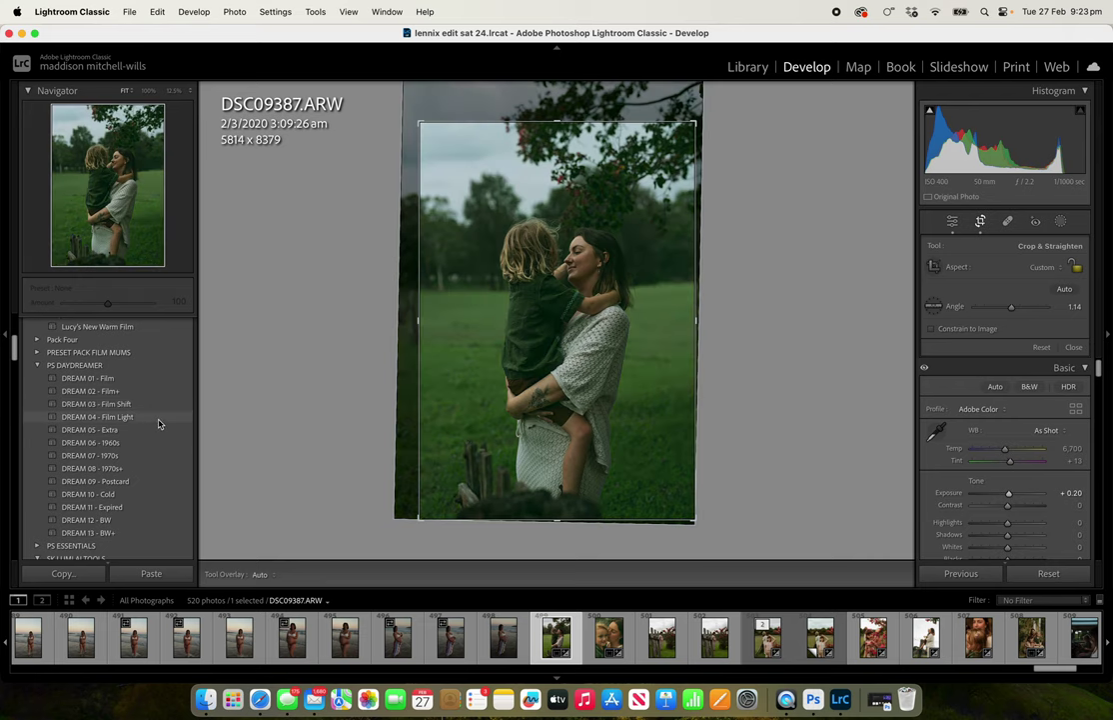
pyautogui.click(155, 410)
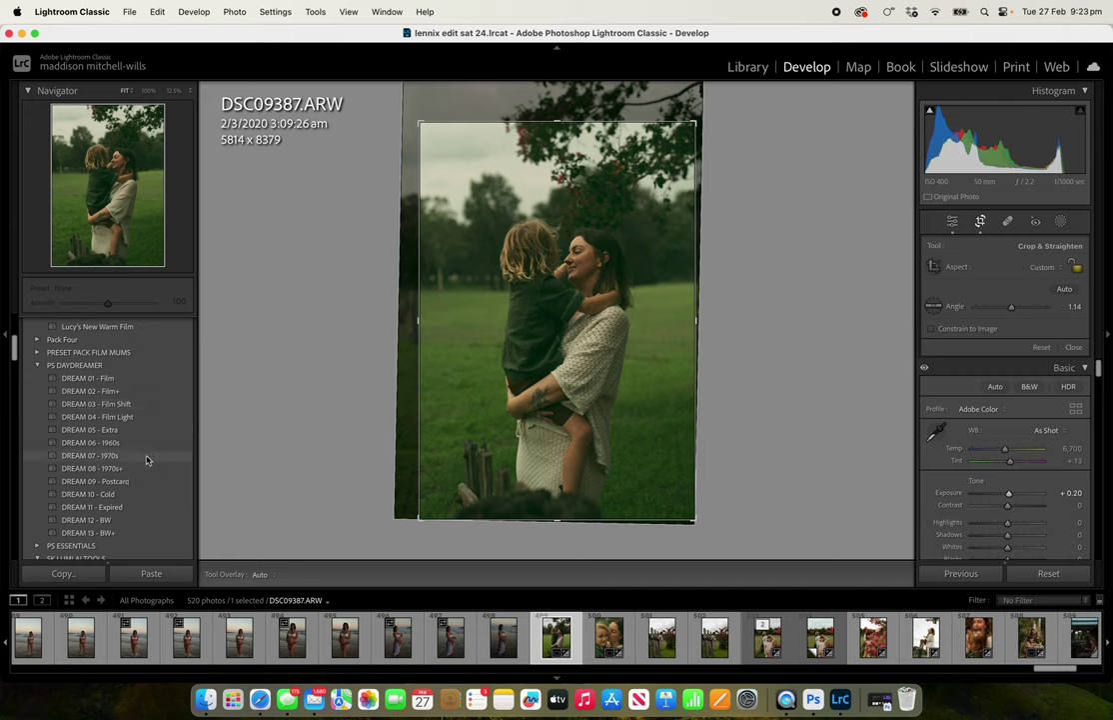
pyautogui.click(142, 458)
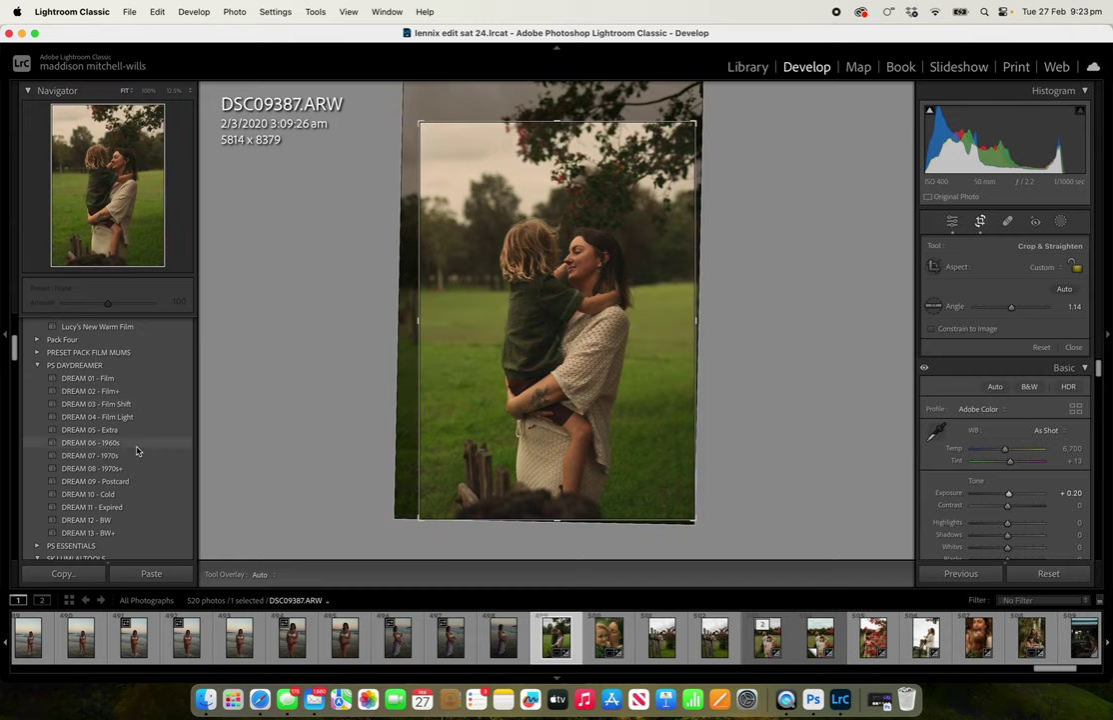
pyautogui.click(37, 365)
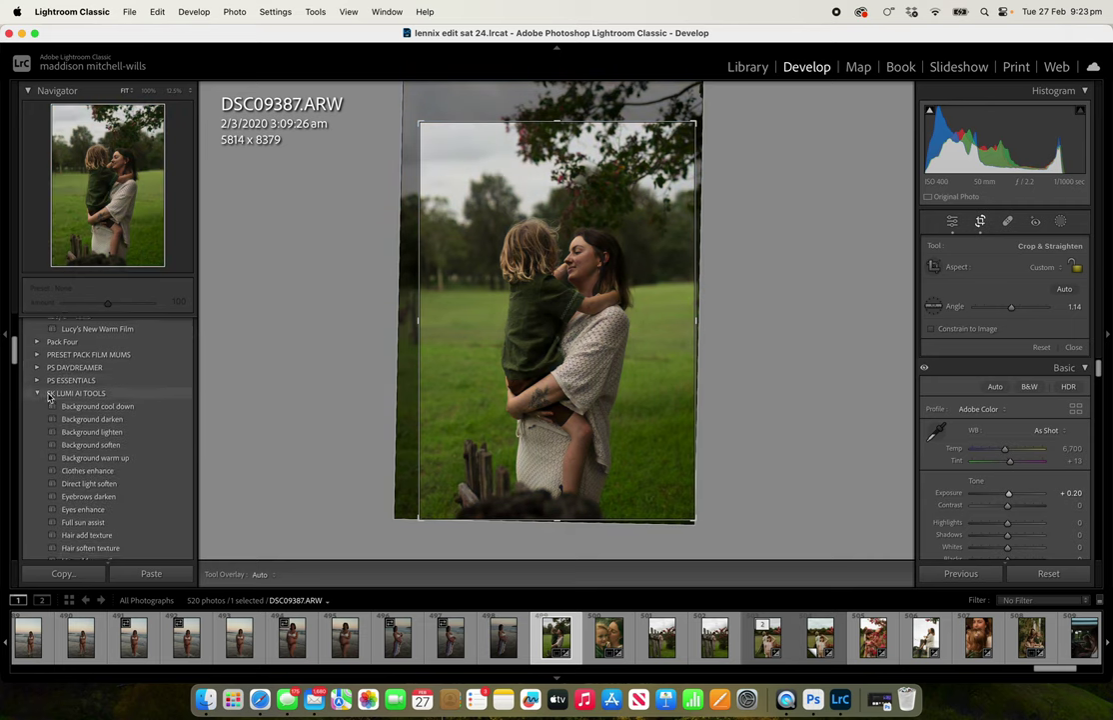
pyautogui.click(37, 391)
pyautogui.click(38, 404)
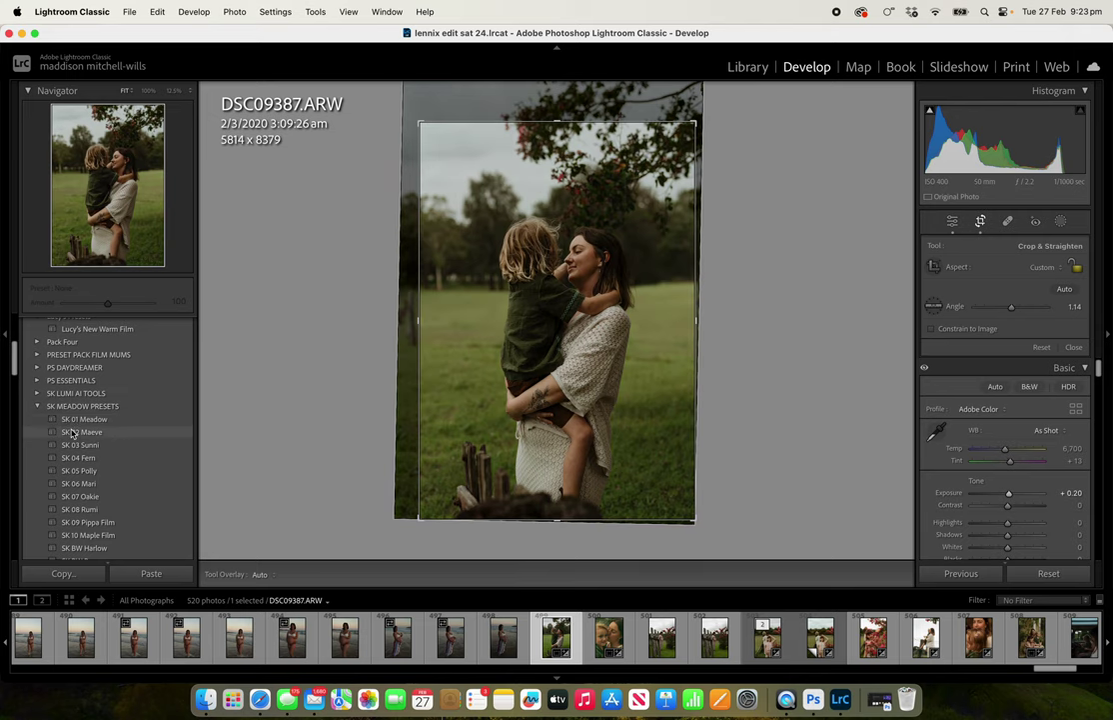
pyautogui.click(72, 433)
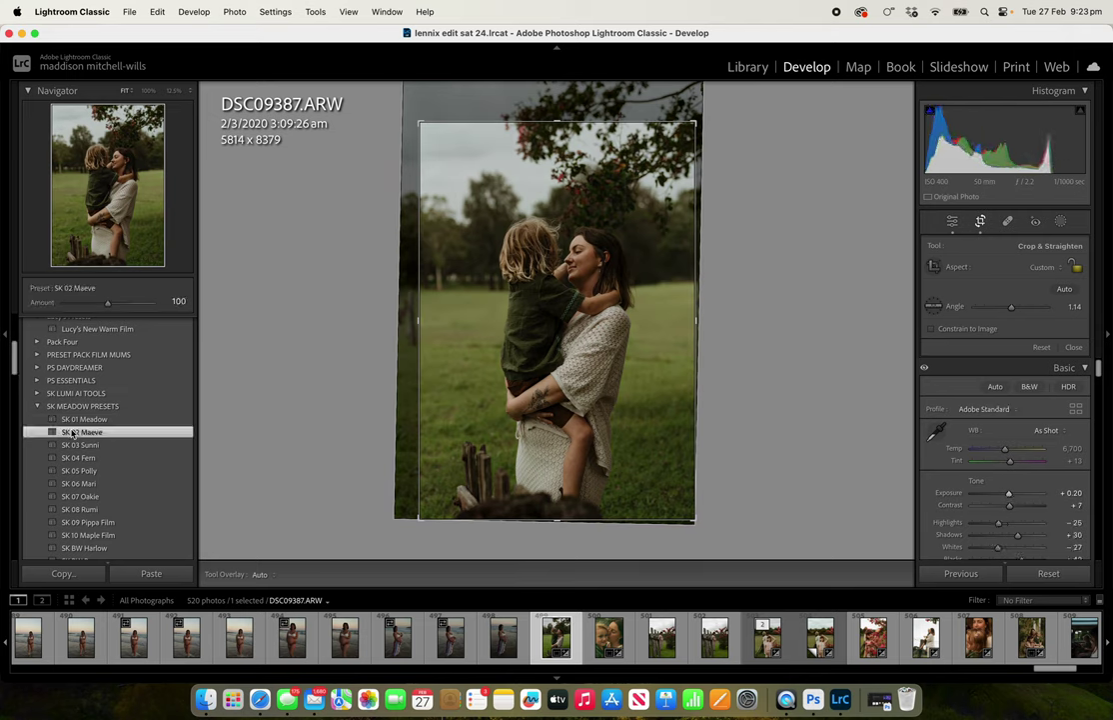
pyautogui.scroll(5, 13, 397)
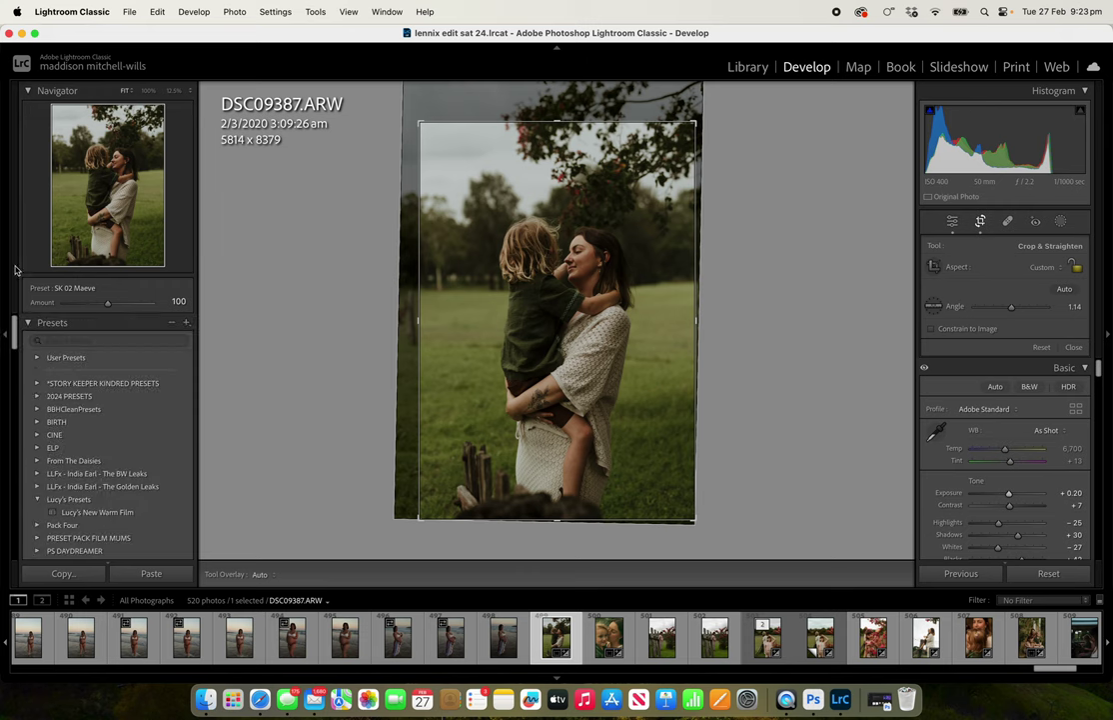
# - Apply SK 5 POPPY soft from STORY KEEPER KINDRED PRESETS and reduce its amount to 69
pyautogui.click(36, 385)
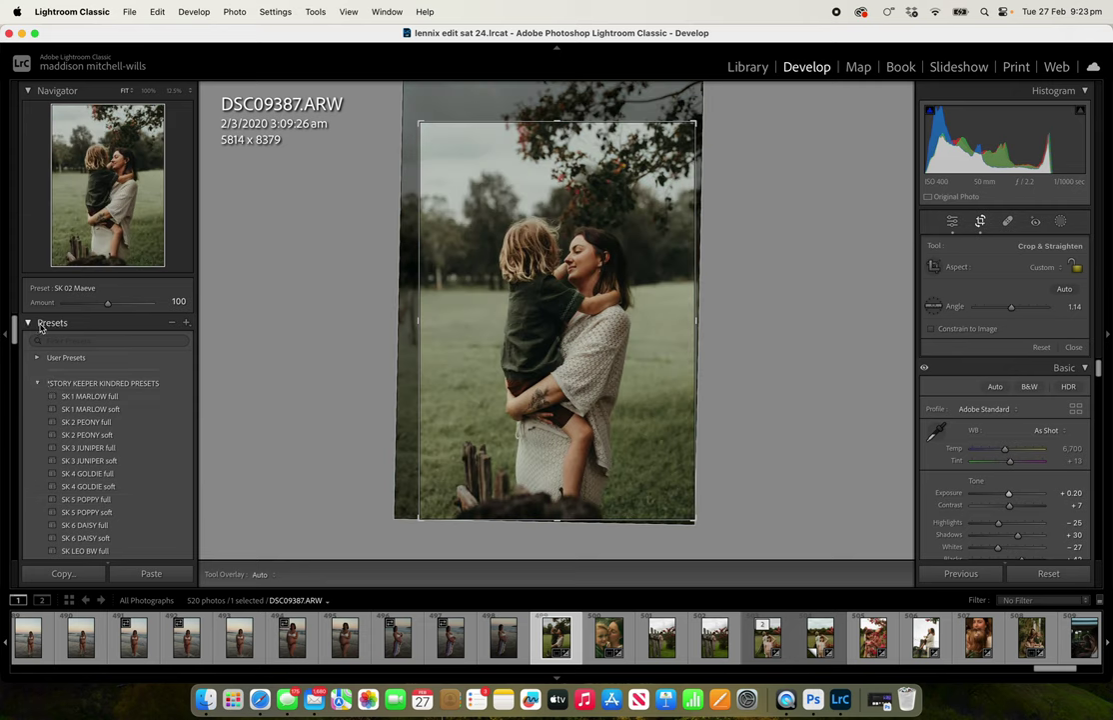
pyautogui.click(132, 513)
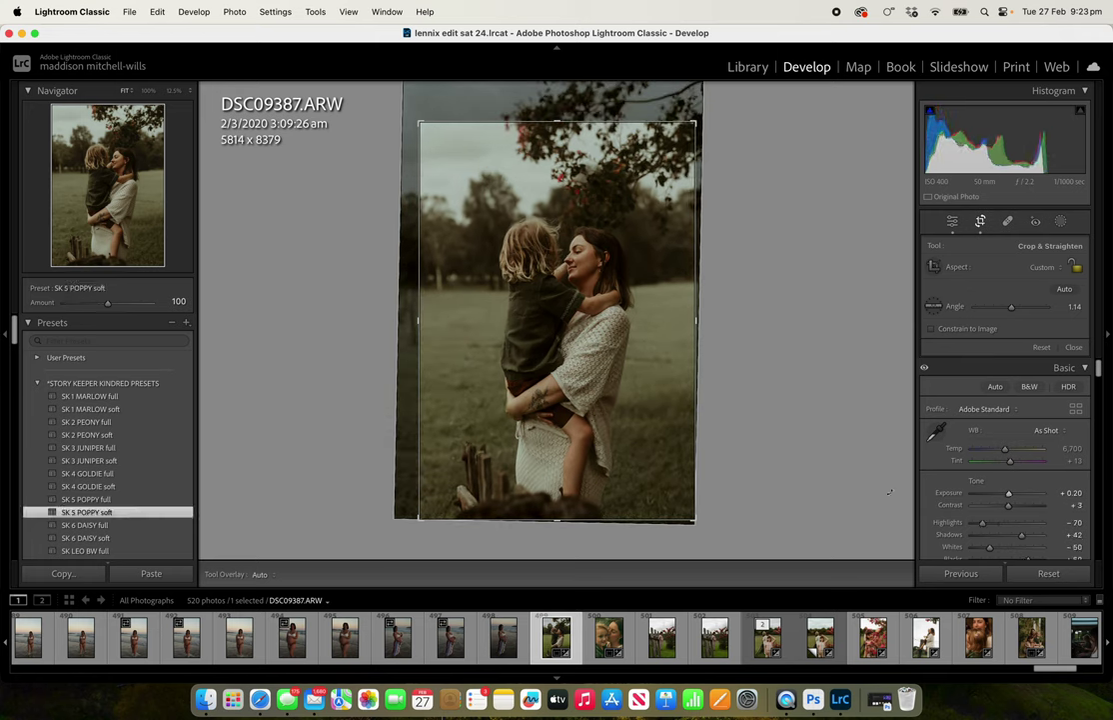
pyautogui.moveTo(107, 302); pyautogui.dragTo(94, 302)
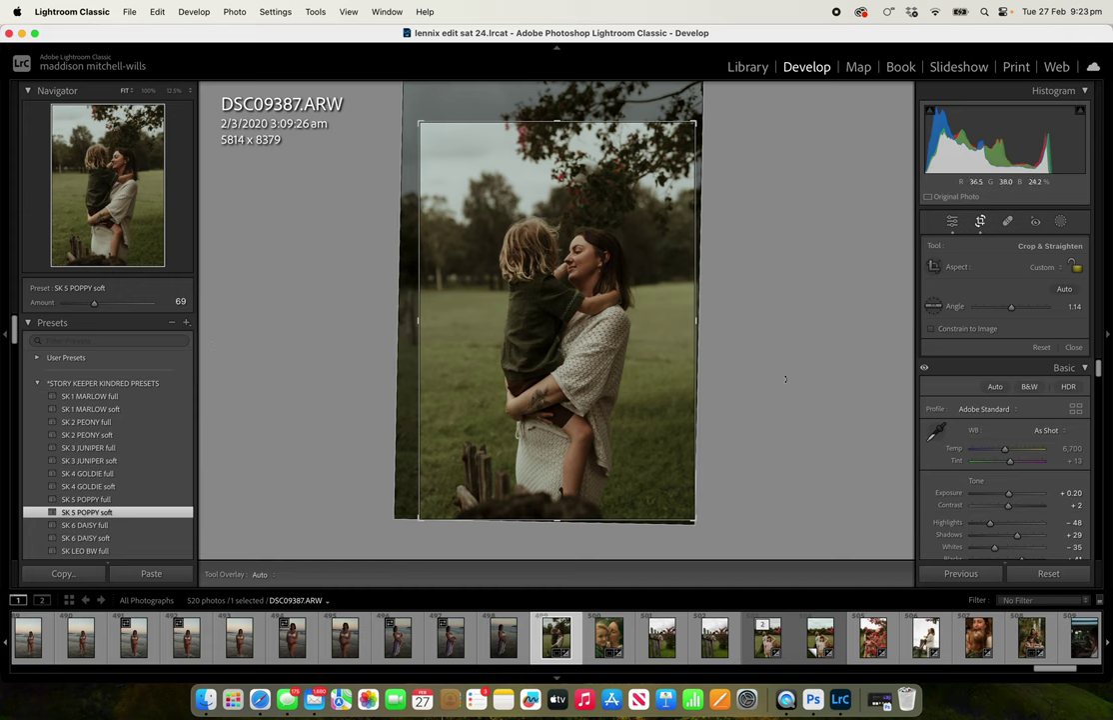
# - Ease the green desaturation in the Color Mixer to -24
pyautogui.moveTo(1100, 370); pyautogui.dragTo(1095, 420)
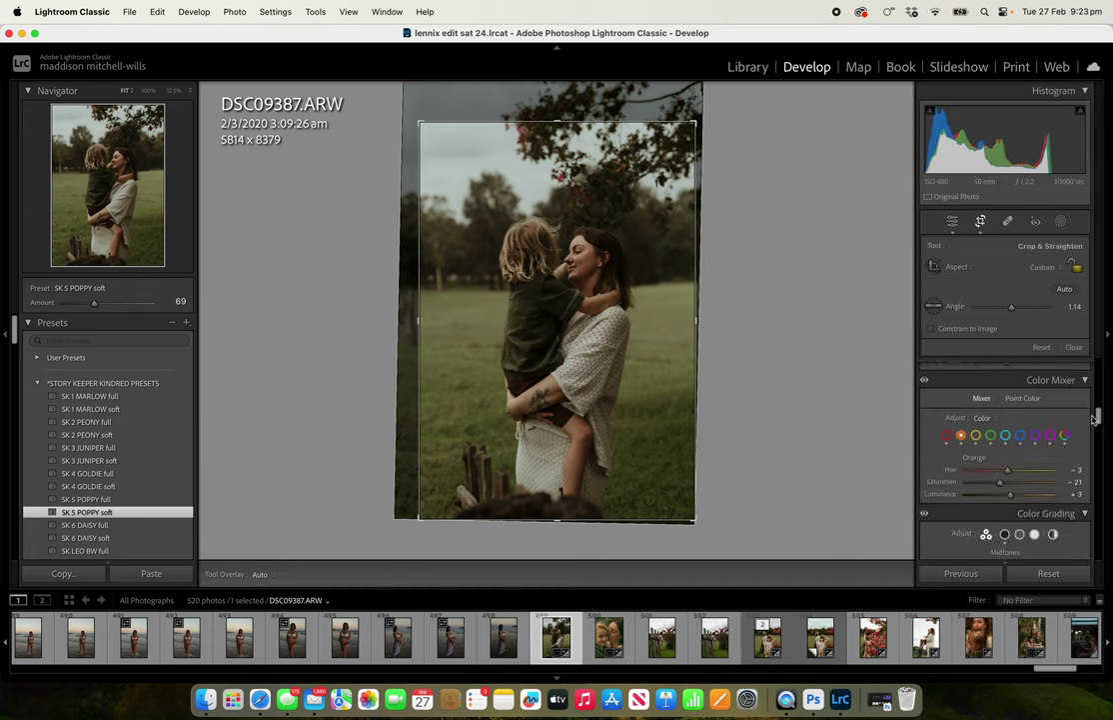
pyautogui.click(989, 437)
pyautogui.moveTo(988, 487); pyautogui.dragTo(1005, 503)
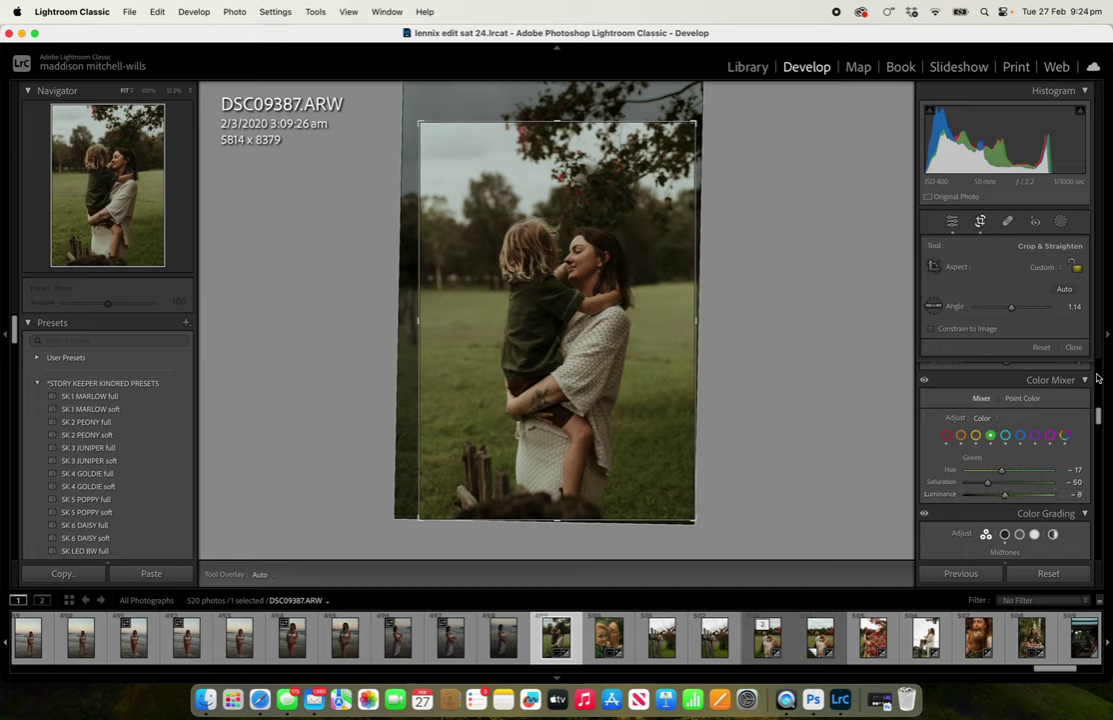
# - Raise sharpening Masking, and increase luminance noise reduction and its contrast
pyautogui.moveTo(1099, 406); pyautogui.dragTo(1100, 450)
pyautogui.moveTo(972, 478); pyautogui.dragTo(1024, 478)
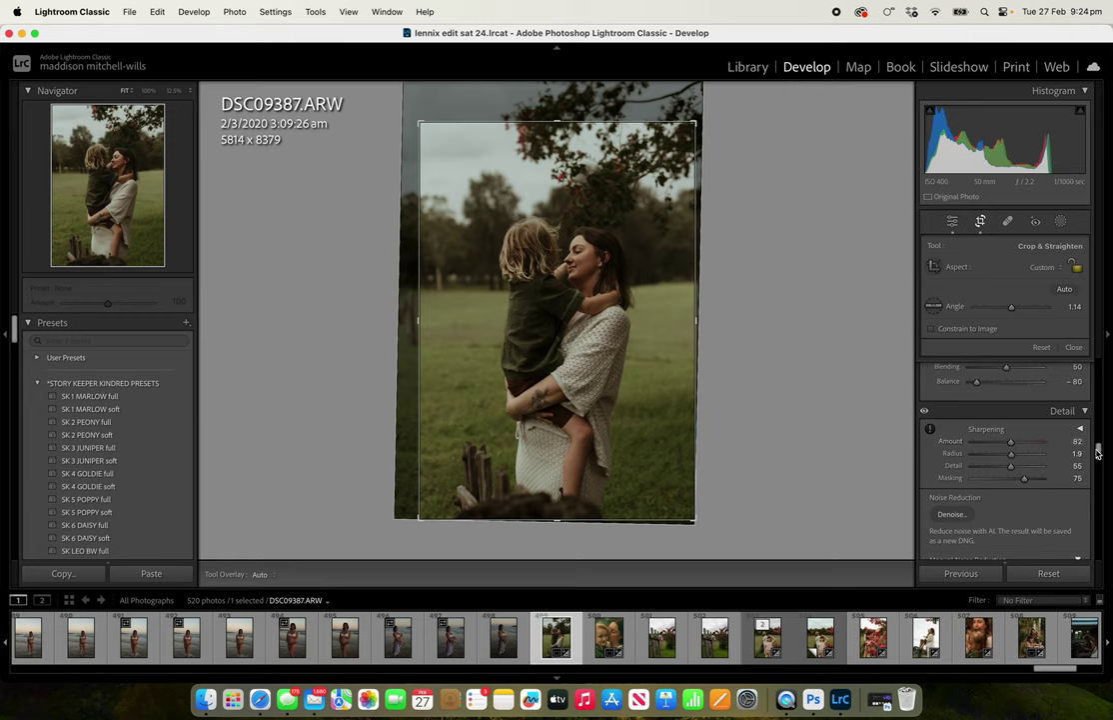
pyautogui.scroll(-5, 1097, 452)
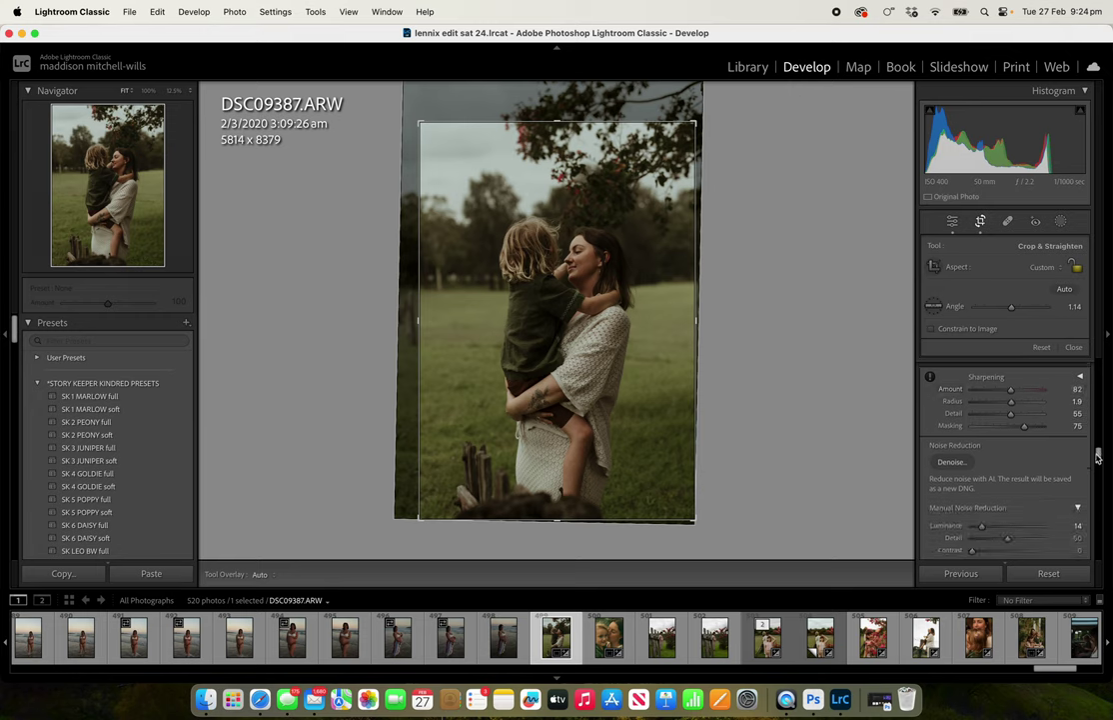
pyautogui.moveTo(984, 452); pyautogui.dragTo(996, 426)
# - Warm the white balance to a custom 6,786 temperature with tint +16
pyautogui.moveTo(1097, 465)
pyautogui.mouseDown()
pyautogui.moveTo(1097, 539)
pyautogui.moveTo(1093, 480)
pyautogui.mouseUp()
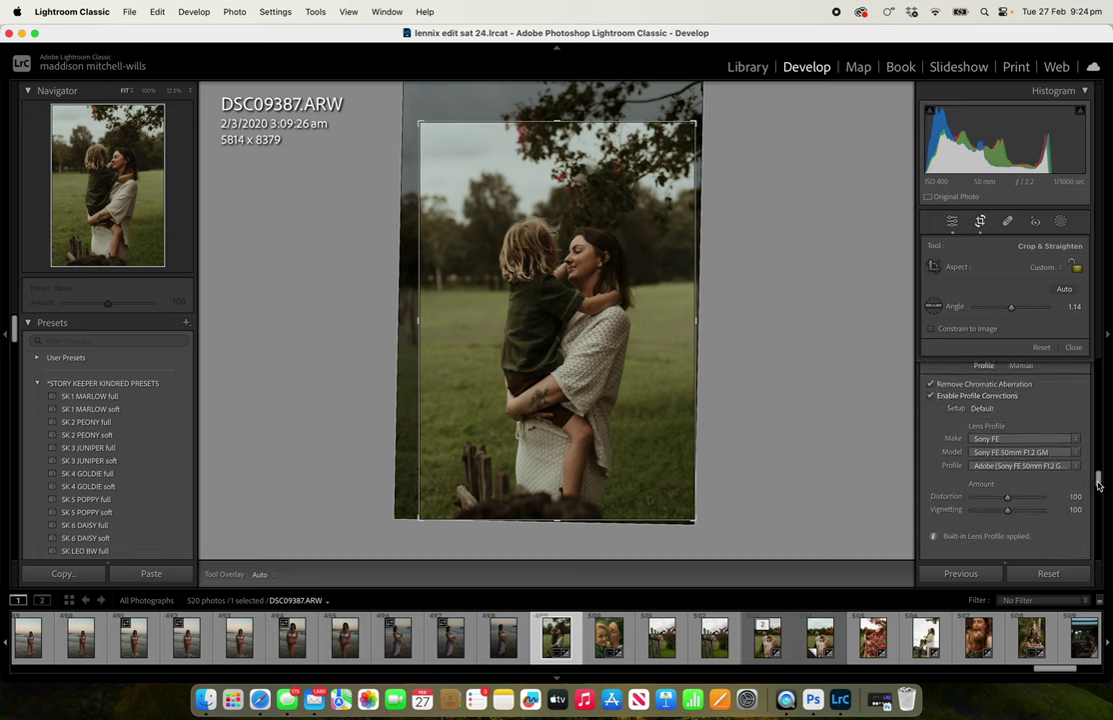
pyautogui.moveTo(1097, 483); pyautogui.dragTo(1100, 313)
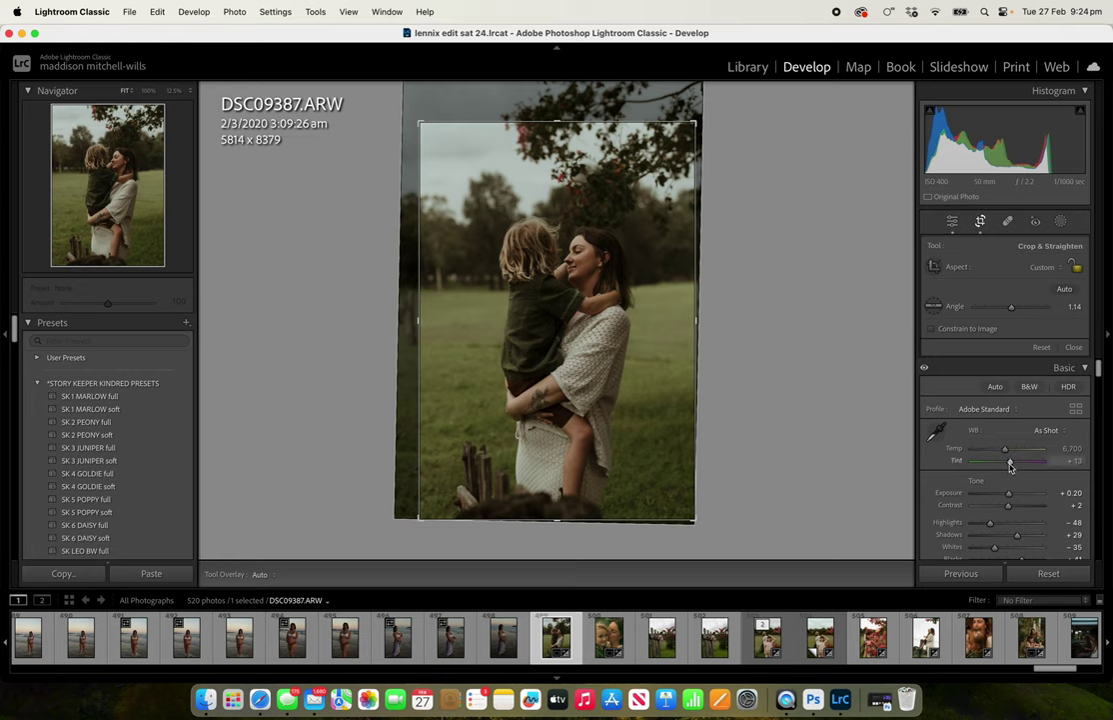
pyautogui.moveTo(1004, 449); pyautogui.dragTo(1007, 452)
pyautogui.click(37, 383)
pyautogui.moveTo(12, 332)
pyautogui.mouseDown()
pyautogui.moveTo(13, 447)
pyautogui.moveTo(8, 352)
pyautogui.mouseUp()
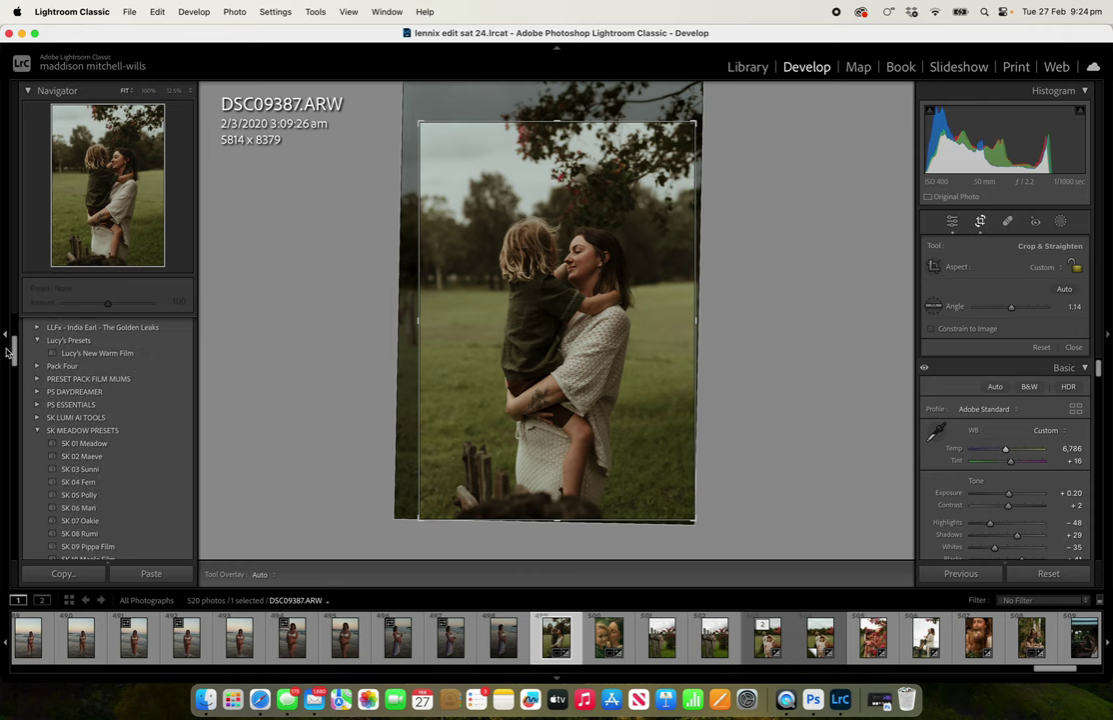
# - Try Subject pop & brighten, then apply Subject reduce orange skin at amount 41
pyautogui.click(39, 421)
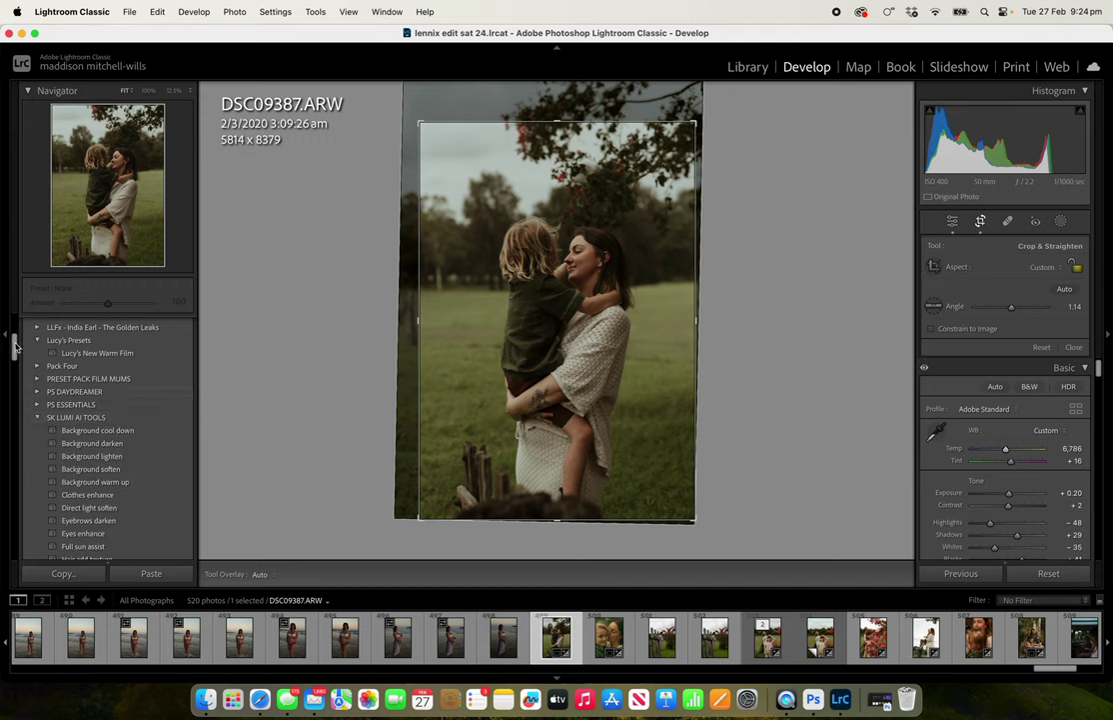
pyautogui.moveTo(14, 347); pyautogui.dragTo(13, 383)
pyautogui.click(106, 443)
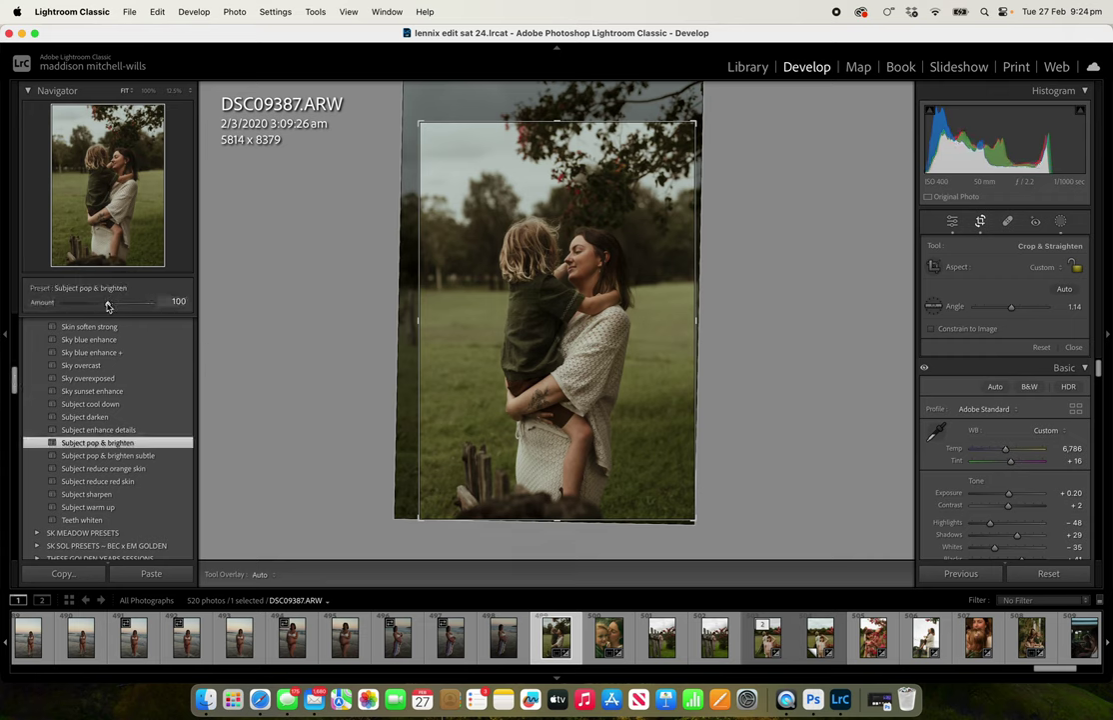
pyautogui.moveTo(108, 306); pyautogui.dragTo(100, 307)
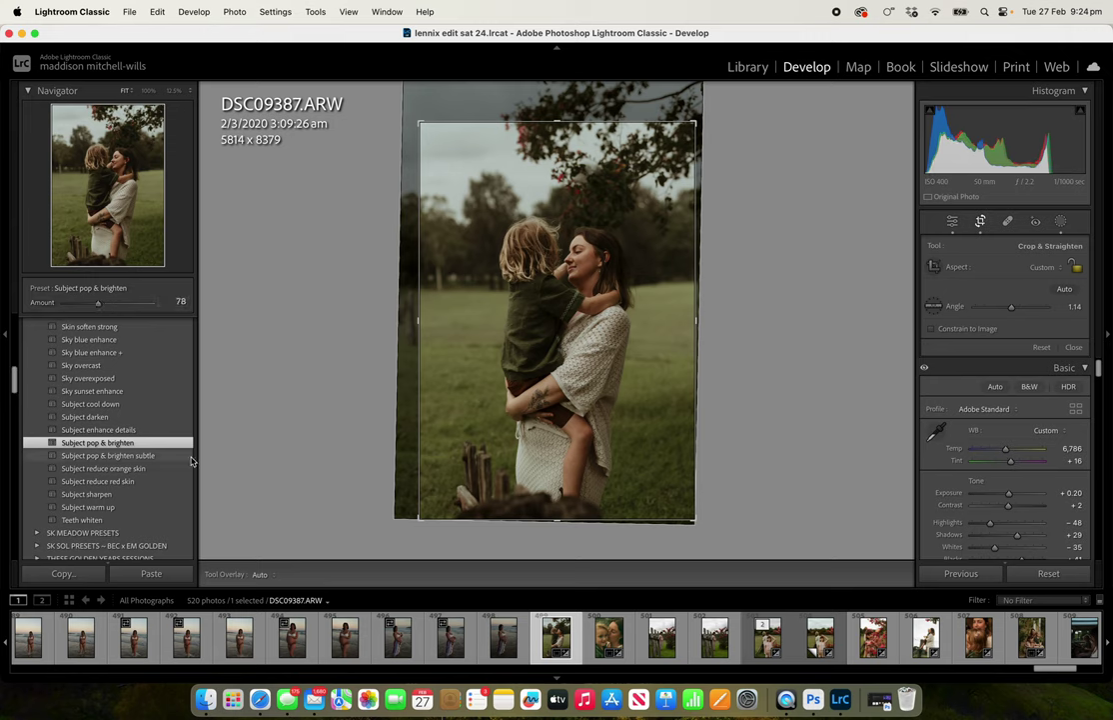
pyautogui.click(137, 469)
pyautogui.moveTo(108, 303); pyautogui.dragTo(85, 307)
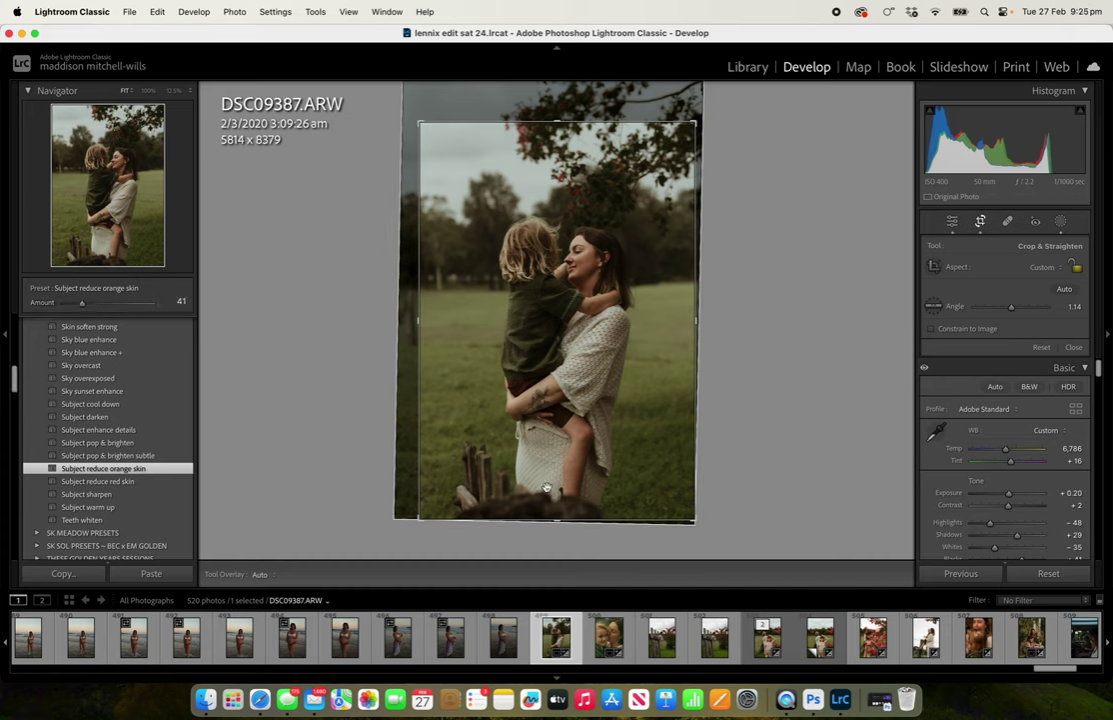
# - Pull the Highlights slider down to about -66
pyautogui.scroll(-1, 1099, 367)
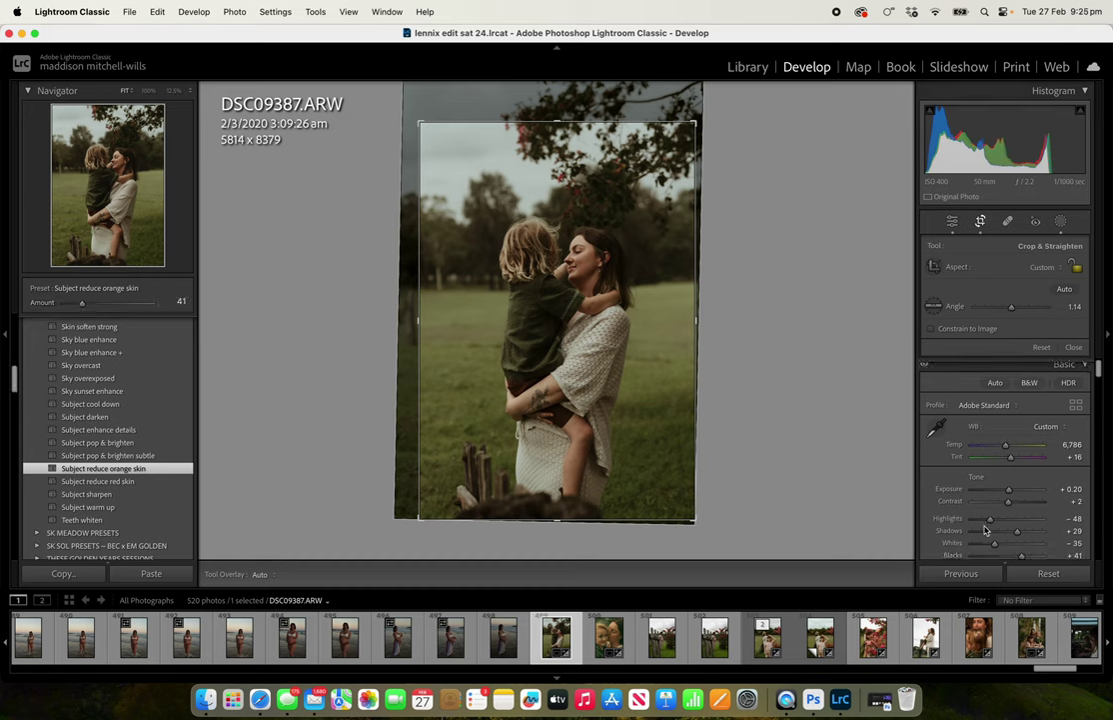
pyautogui.moveTo(989, 521); pyautogui.dragTo(1009, 508)
pyautogui.moveTo(1099, 370); pyautogui.dragTo(1106, 542)
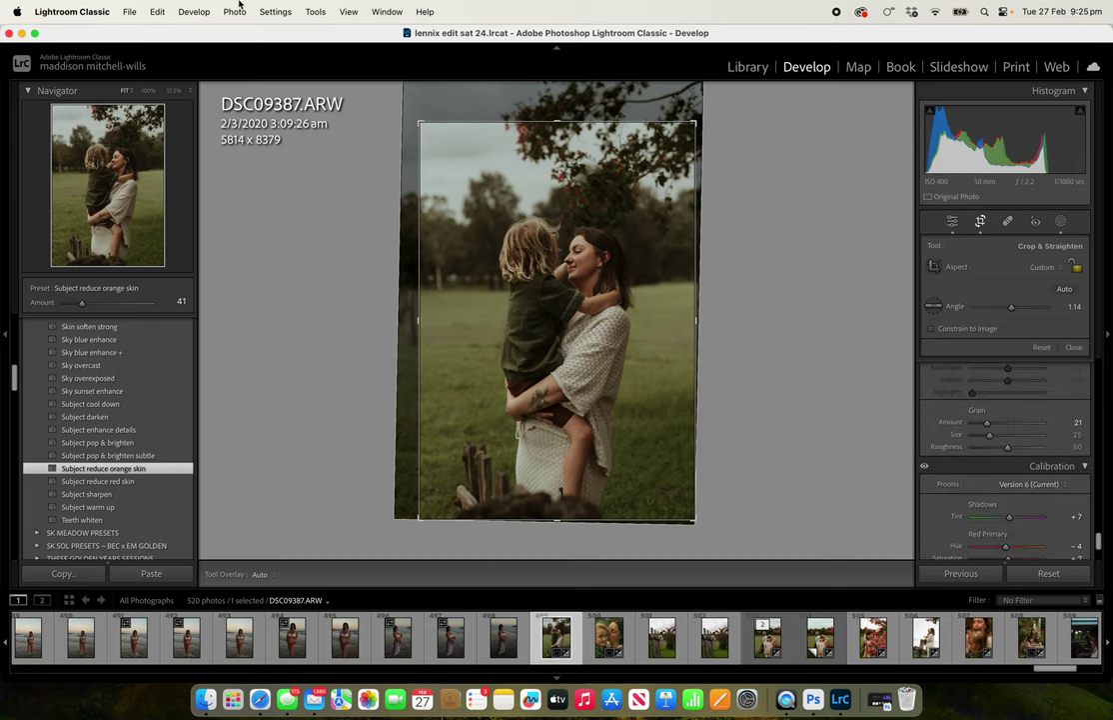
# - Create a virtual copy of the mother-and-child photo from the Photo menu
pyautogui.click(234, 12)
pyautogui.moveTo(206, 12)
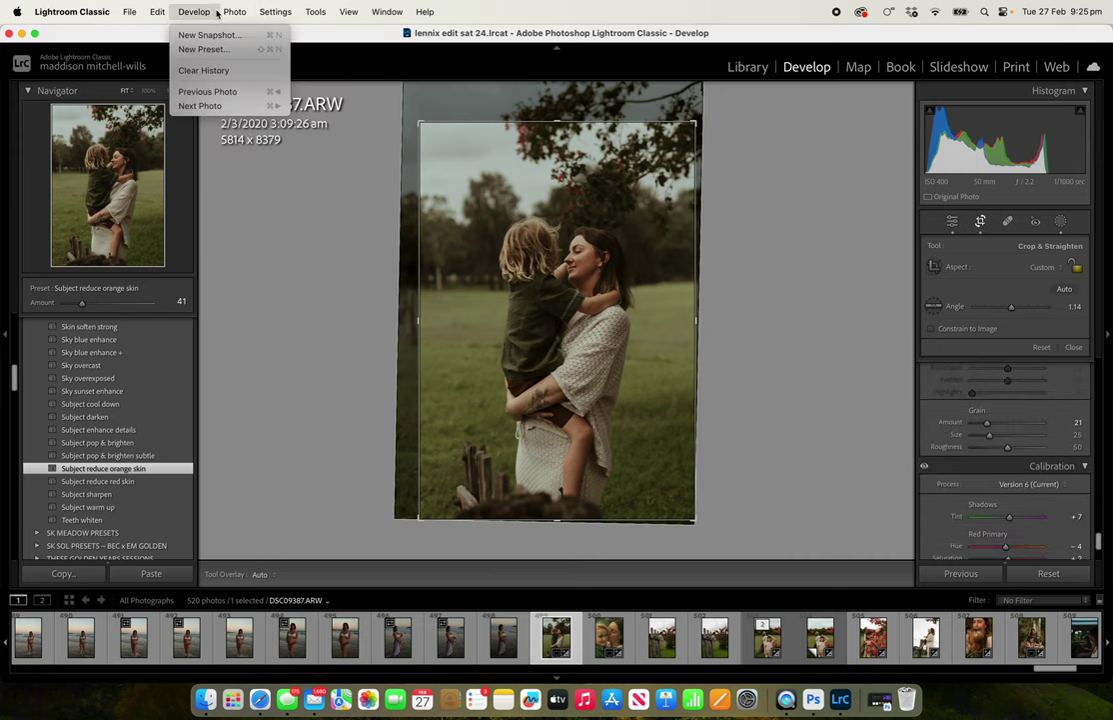
pyautogui.click(277, 146)
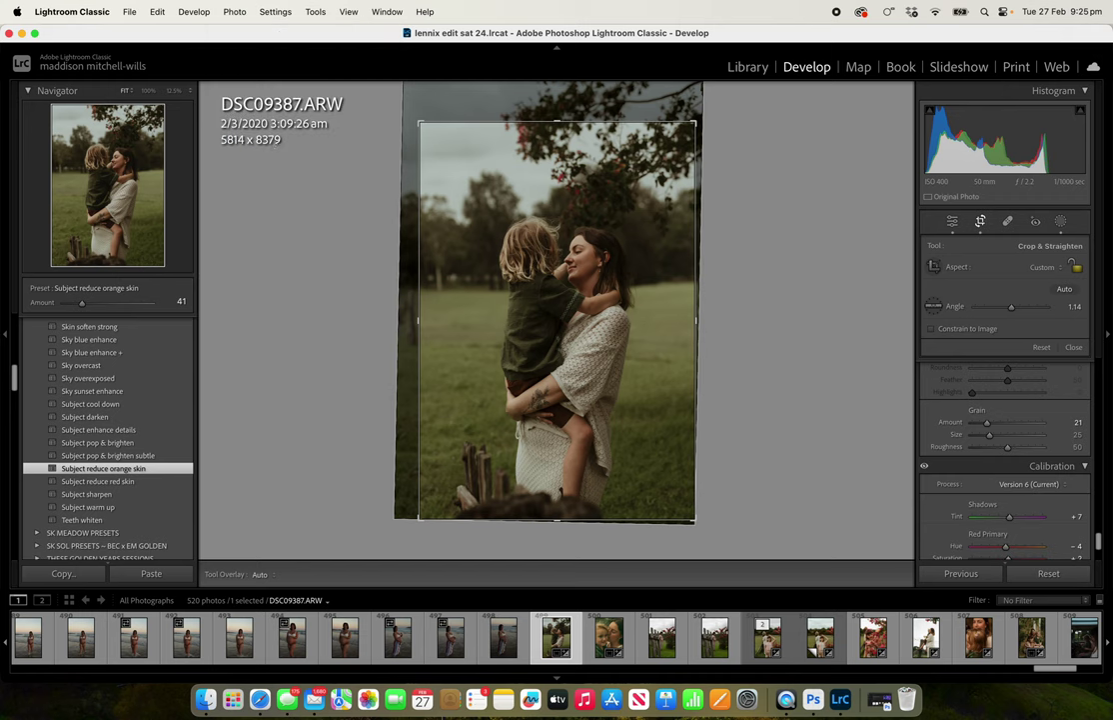
# - Apply the jess maternity black and white preset from the 2024 PRESETS folder
pyautogui.moveTo(13, 400); pyautogui.dragTo(13, 257)
pyautogui.click(35, 383)
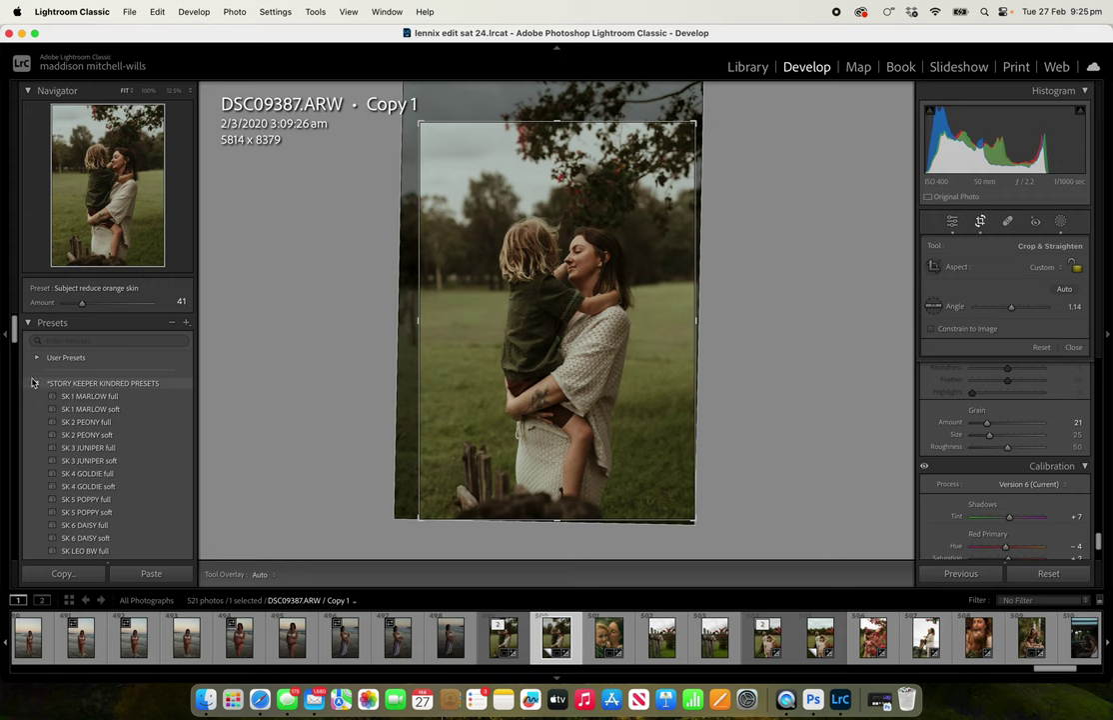
pyautogui.click(36, 383)
pyautogui.click(36, 396)
pyautogui.moveTo(15, 306); pyautogui.dragTo(15, 357)
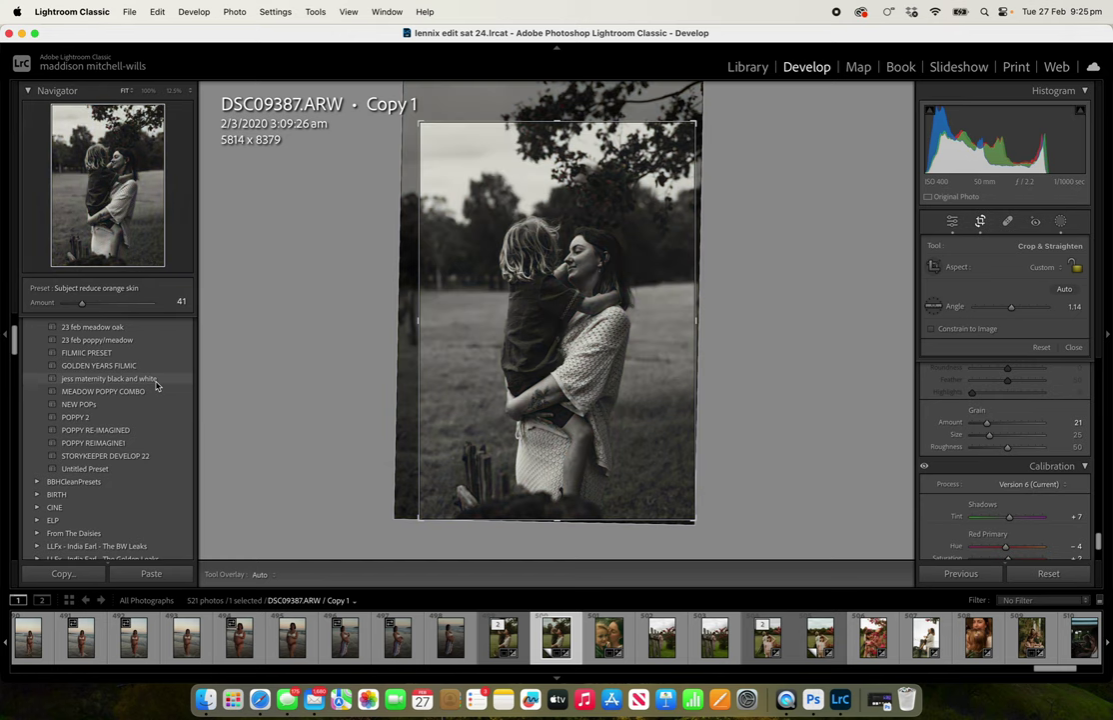
pyautogui.click(156, 384)
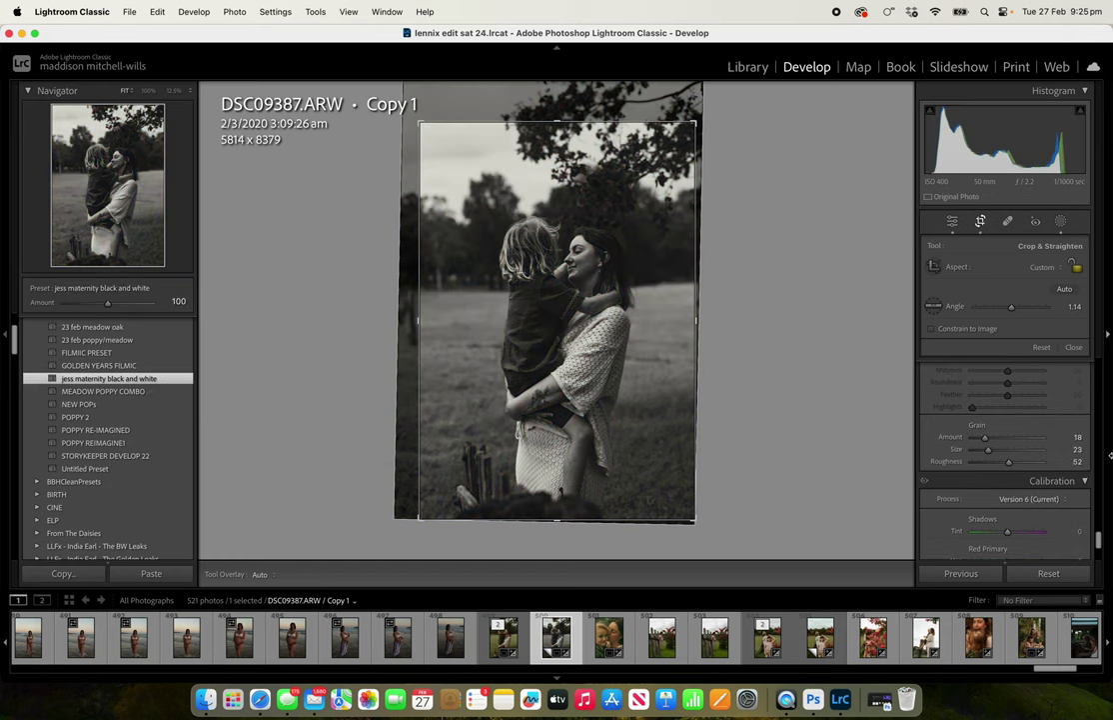
pyautogui.moveTo(1099, 545); pyautogui.dragTo(1102, 462)
# - Raise luminance noise reduction, adjust the tone-curve lights and lower contrast to -2 on the copy
pyautogui.moveTo(979, 513)
pyautogui.mouseDown()
pyautogui.moveTo(999, 513)
pyautogui.moveTo(979, 538)
pyautogui.mouseUp()
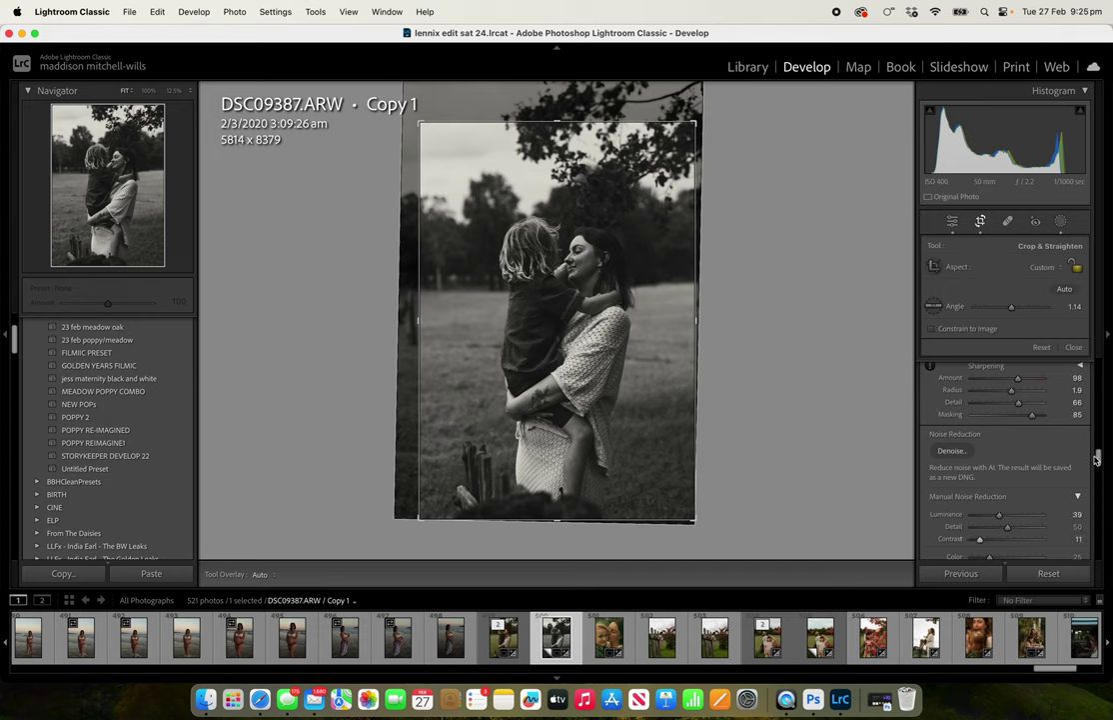
pyautogui.moveTo(1096, 458); pyautogui.dragTo(1097, 398)
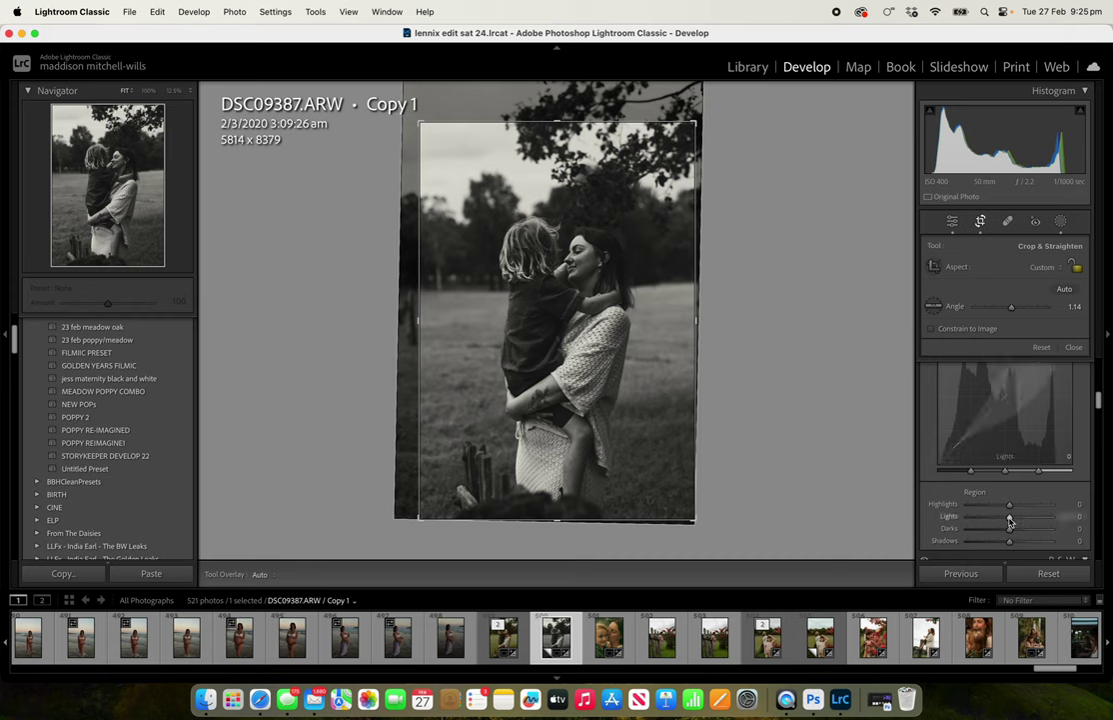
pyautogui.moveTo(1010, 521); pyautogui.dragTo(1013, 534)
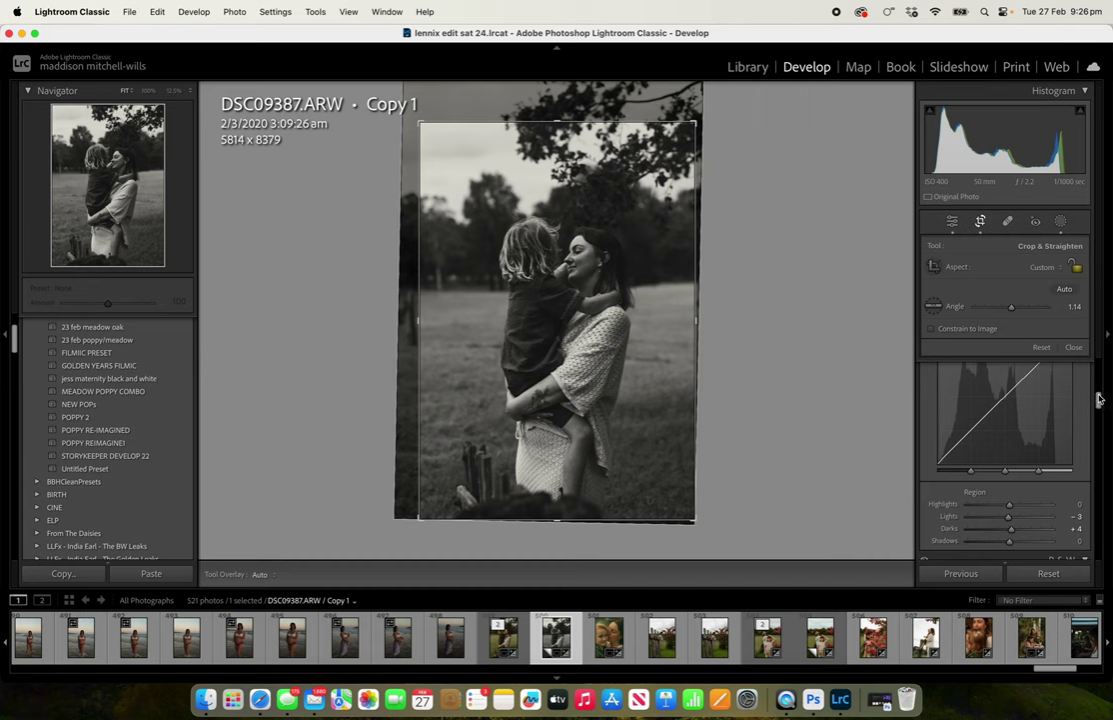
pyautogui.moveTo(1099, 400); pyautogui.dragTo(1099, 330)
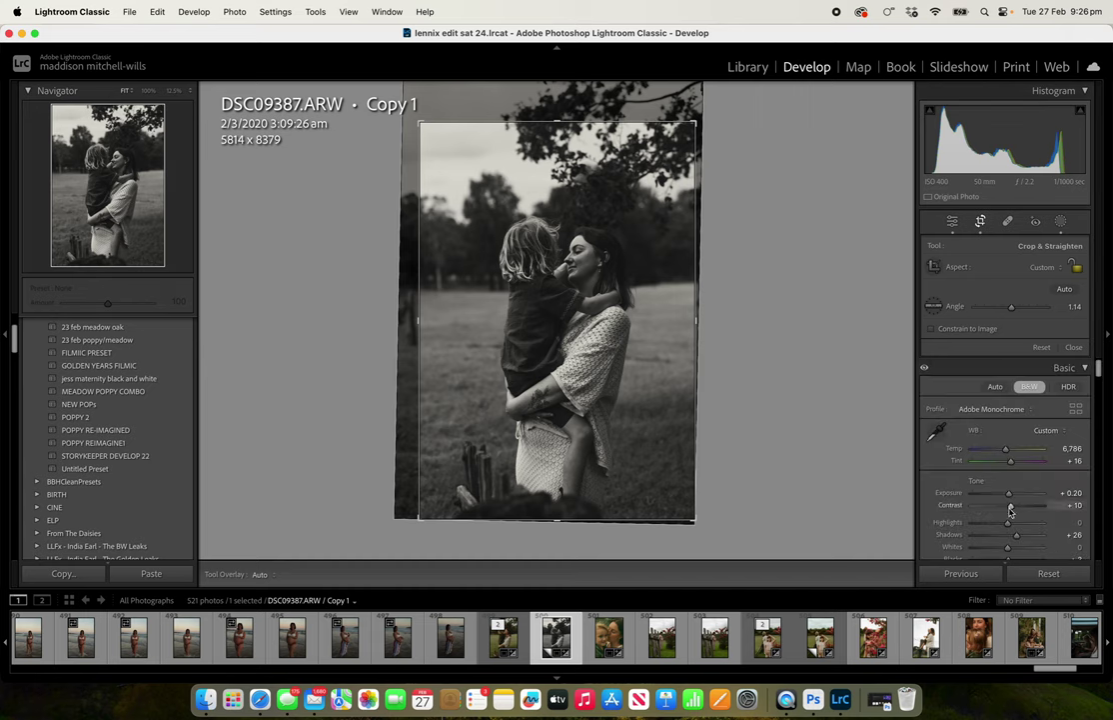
pyautogui.moveTo(1009, 509)
pyautogui.mouseDown()
pyautogui.moveTo(1010, 494)
pyautogui.moveTo(995, 524)
pyautogui.moveTo(1010, 496)
pyautogui.mouseUp()
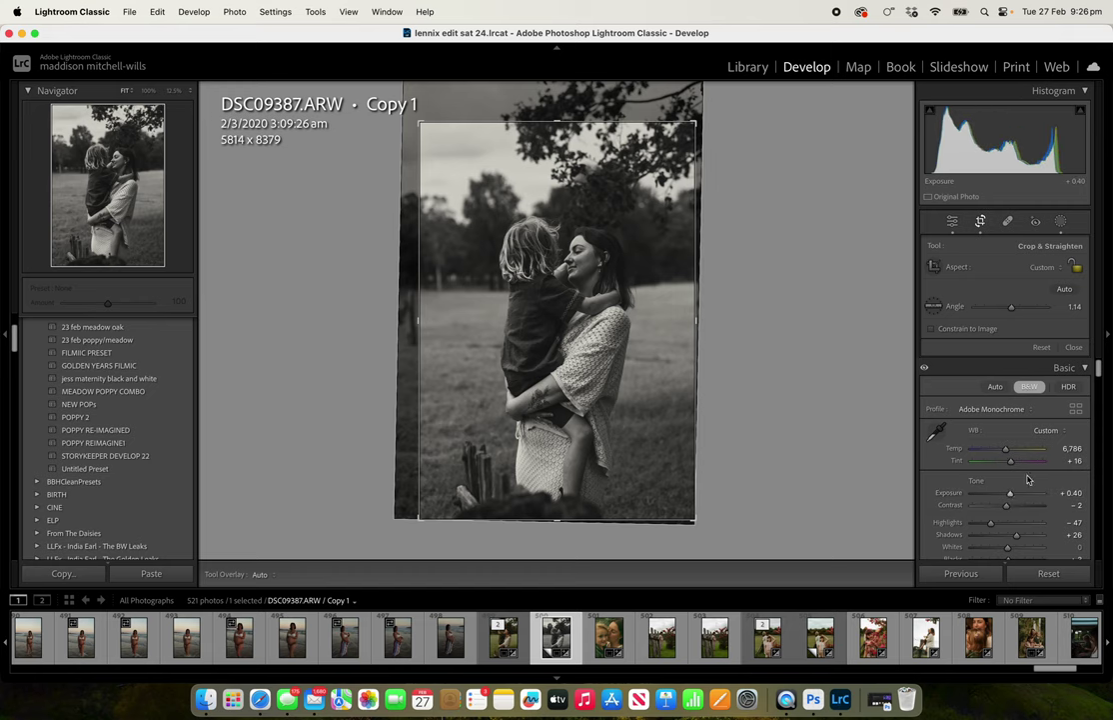
pyautogui.moveTo(1099, 372); pyautogui.dragTo(1099, 599)
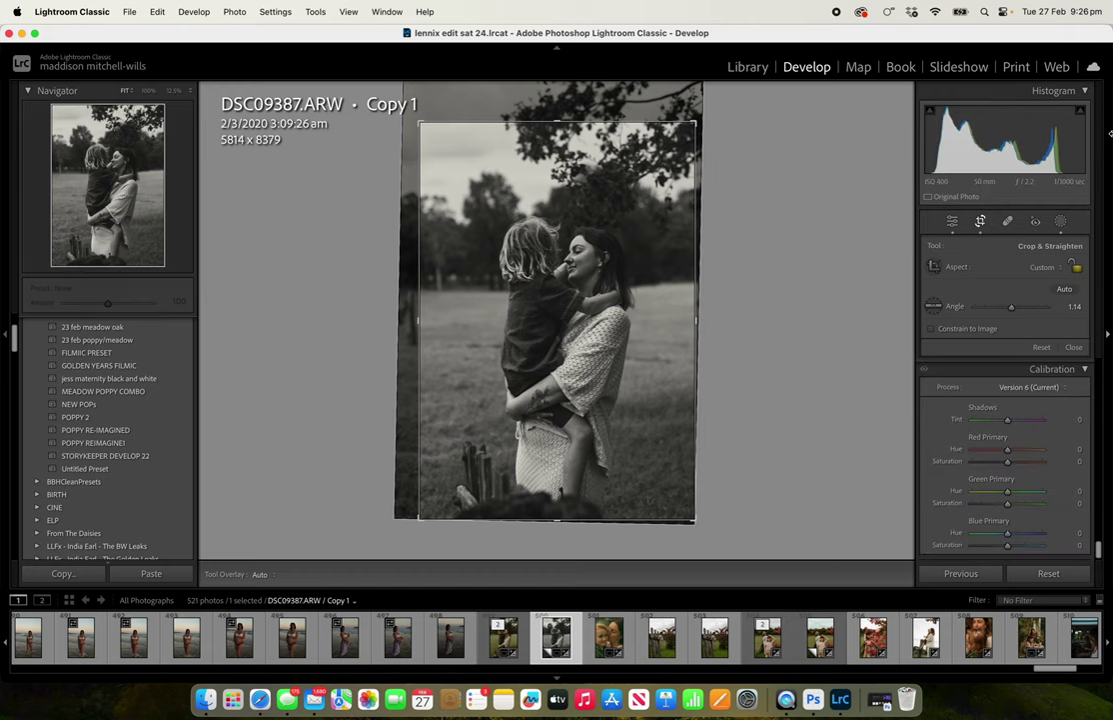
# - Add a Select Background mask with grain amount 22 and size 26
pyautogui.hotkey('shift', 'w')
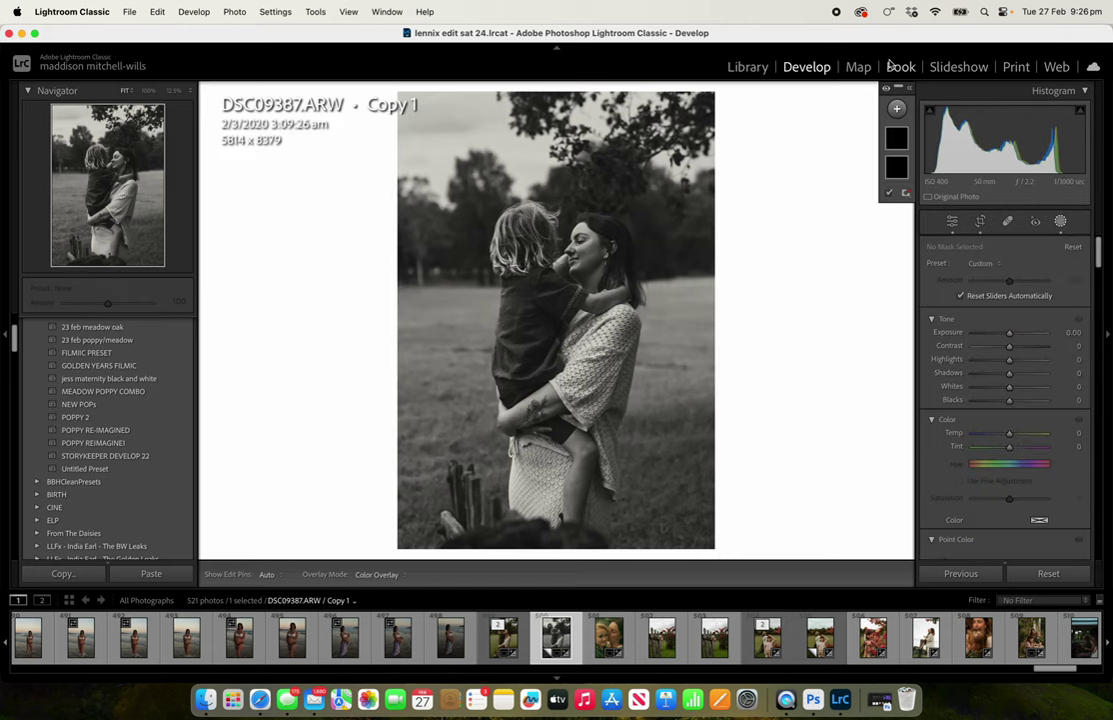
pyautogui.click(897, 108)
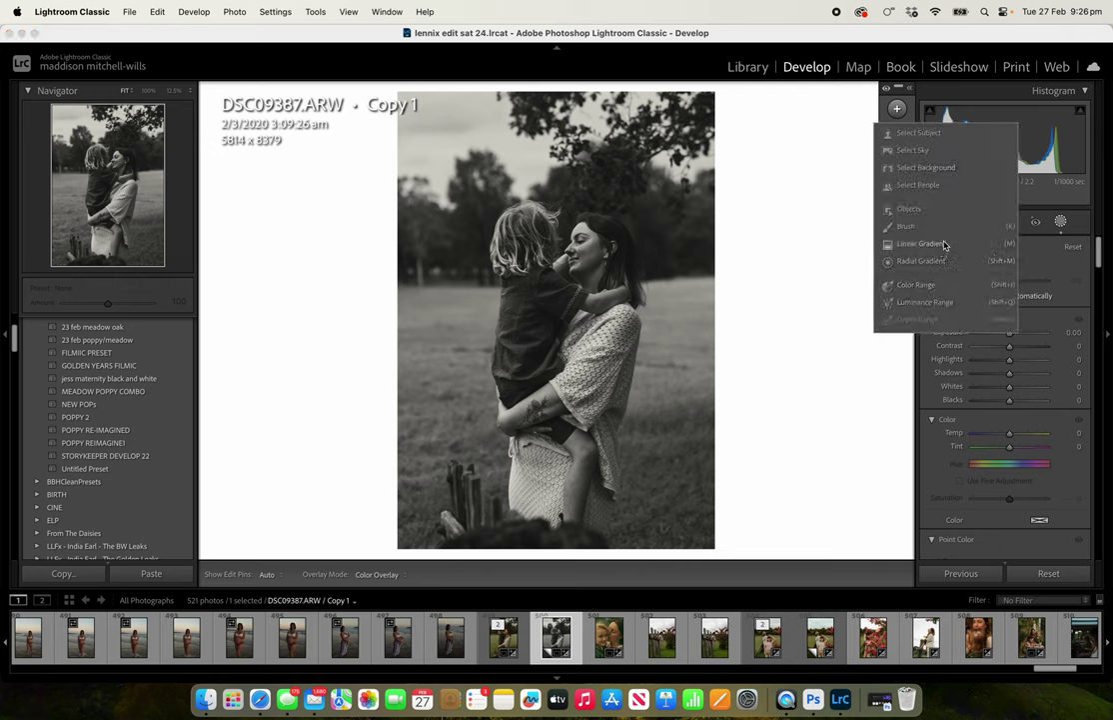
pyautogui.click(940, 168)
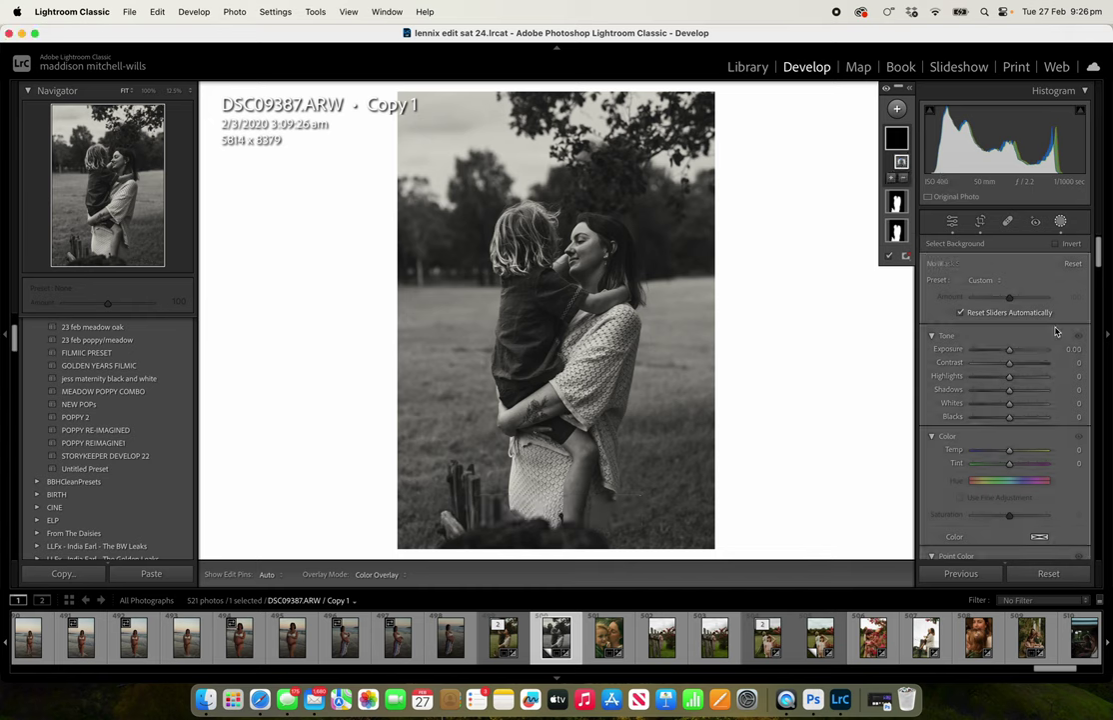
pyautogui.scroll(-2, 1097, 266)
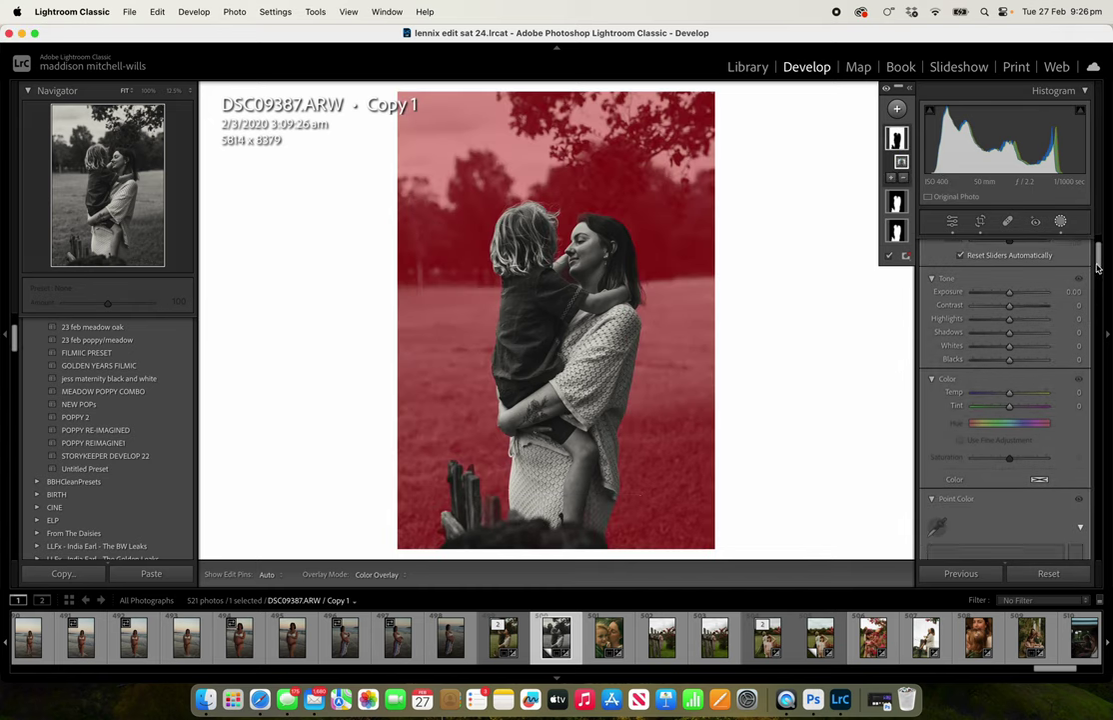
pyautogui.moveTo(1097, 266); pyautogui.dragTo(1089, 335)
pyautogui.moveTo(1009, 338)
pyautogui.mouseDown()
pyautogui.moveTo(1020, 368)
pyautogui.moveTo(996, 356)
pyautogui.mouseUp()
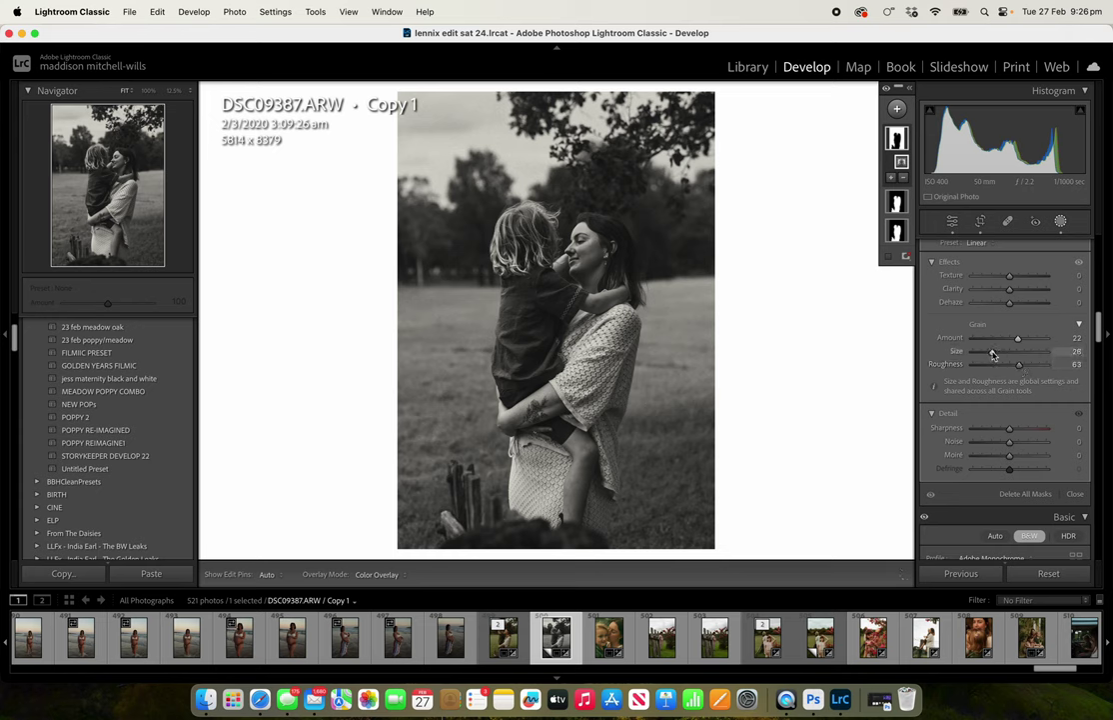
pyautogui.moveTo(992, 355); pyautogui.dragTo(992, 355)
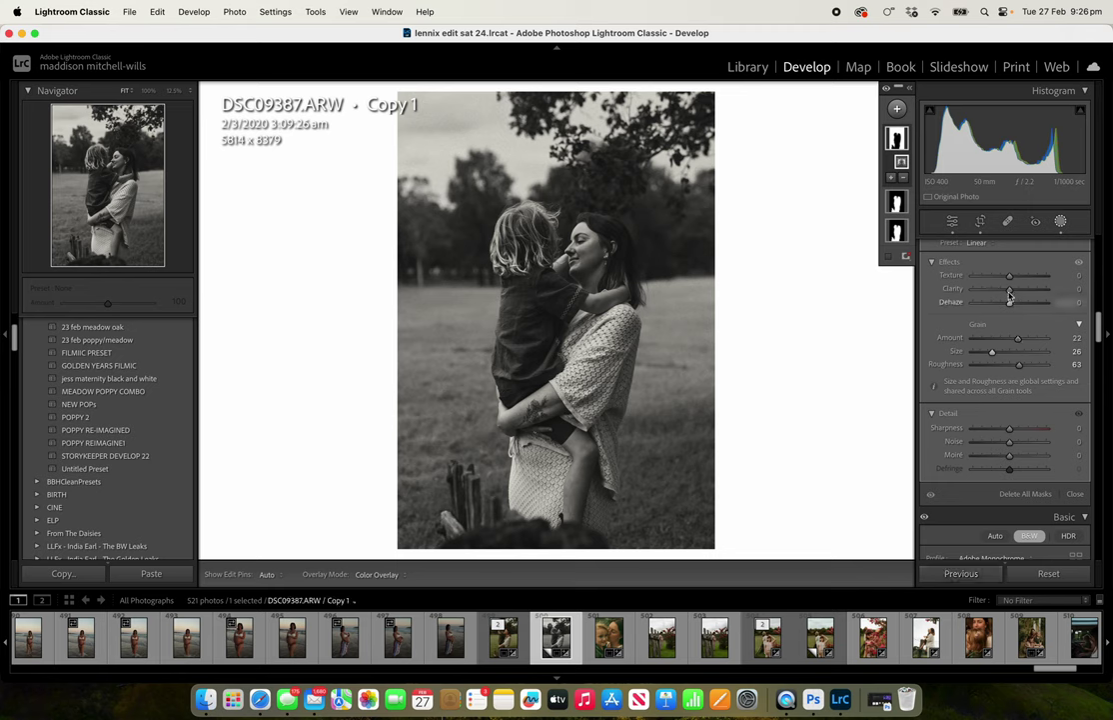
pyautogui.hotkey('shift', 'w')
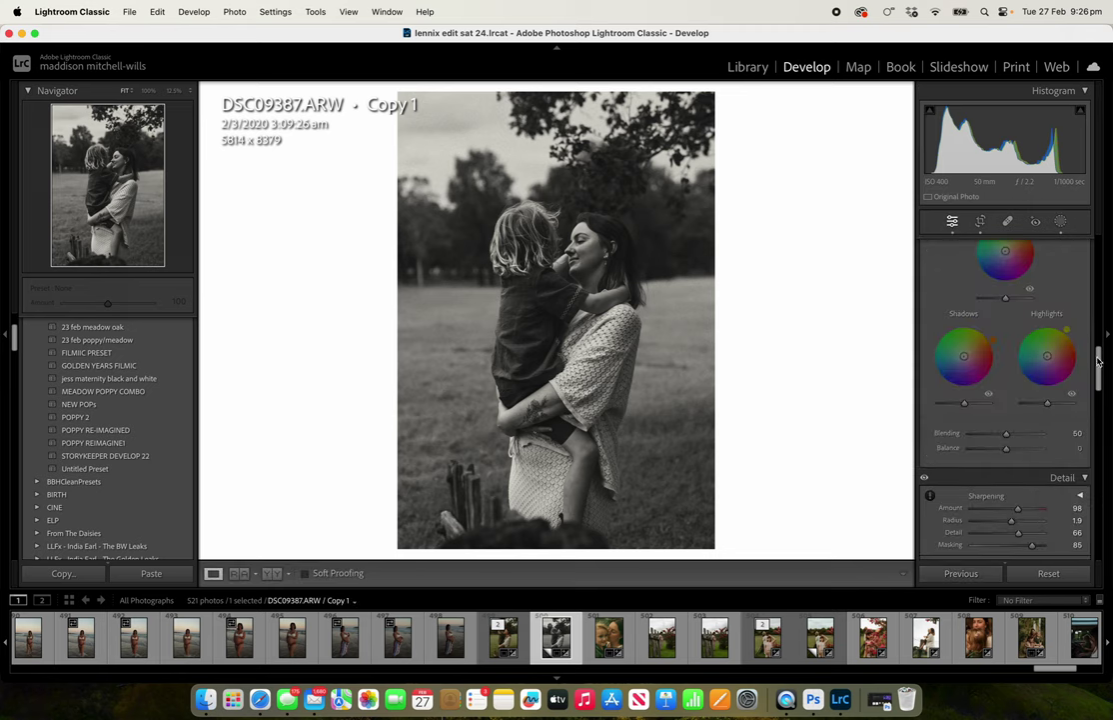
# - Save the current settings as a new preset 'the homestead preset' in 2024 PRESETS
pyautogui.moveTo(1098, 362); pyautogui.dragTo(1101, 224)
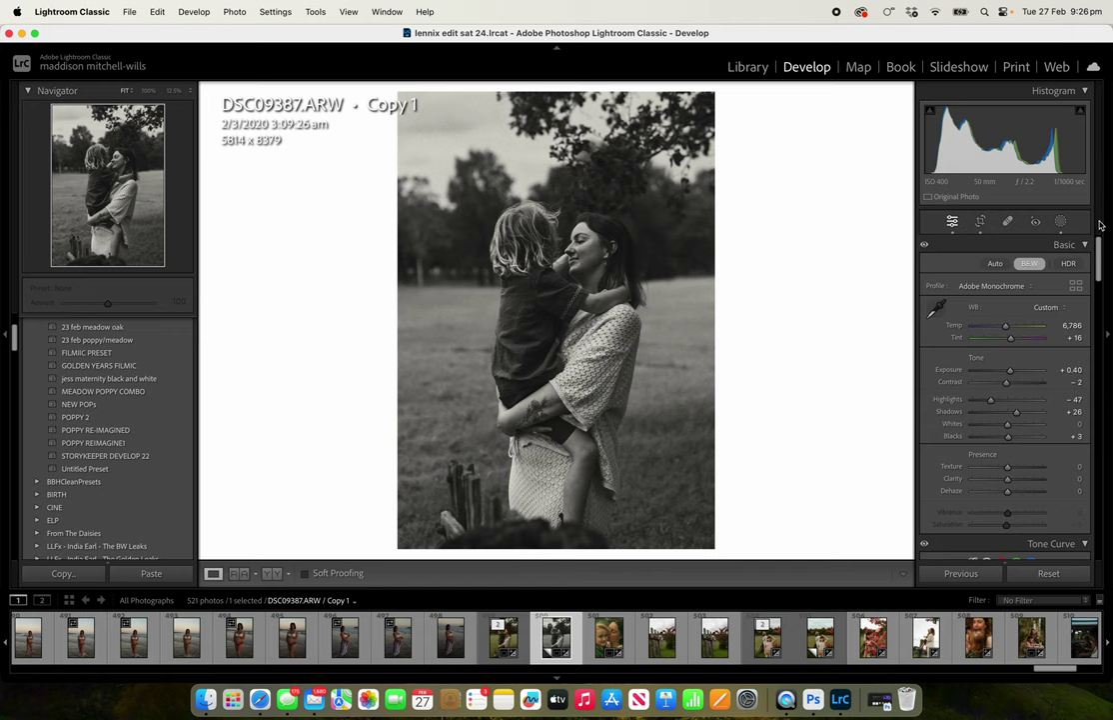
pyautogui.click(233, 12)
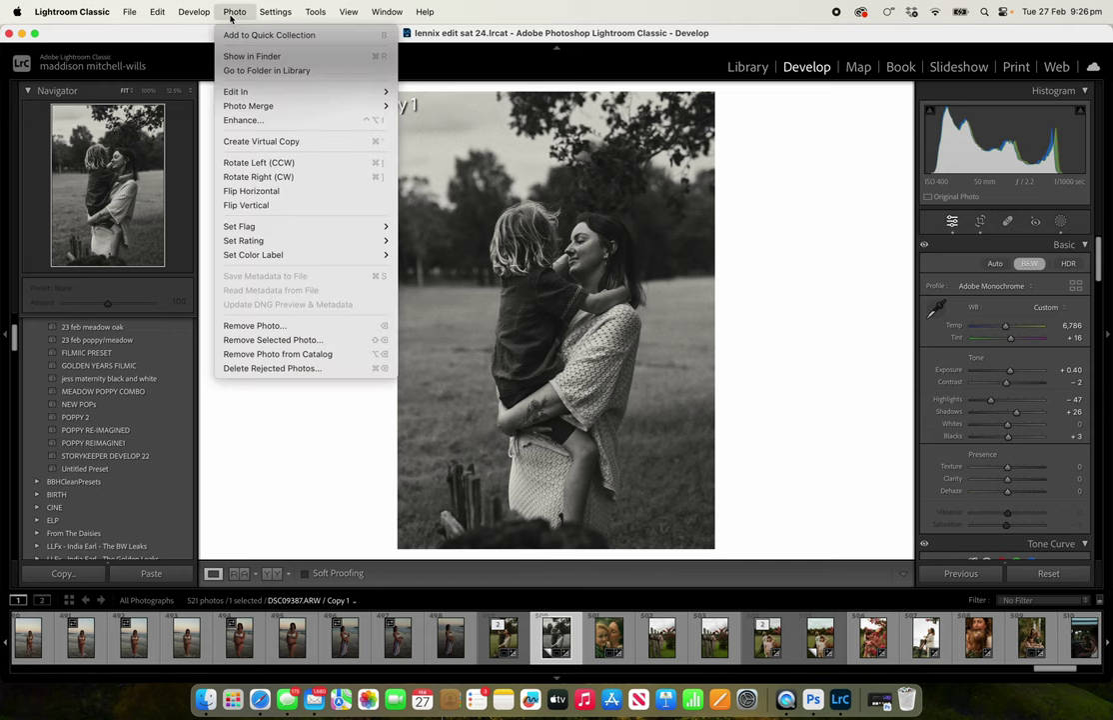
pyautogui.moveTo(190, 17)
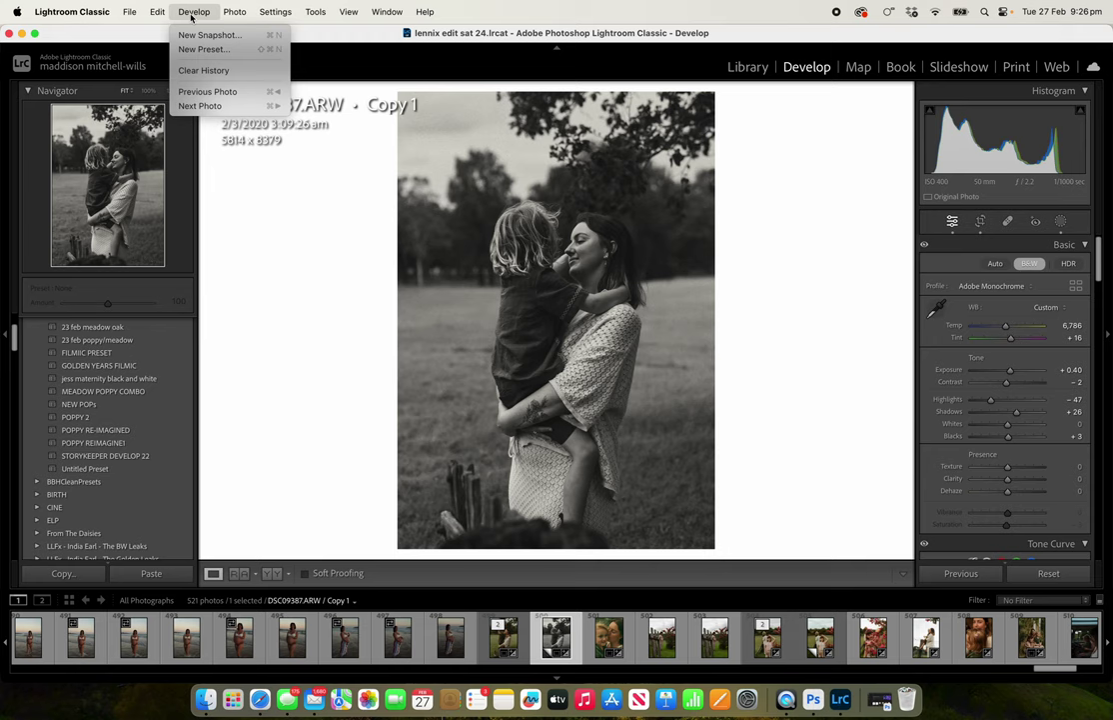
pyautogui.click(201, 49)
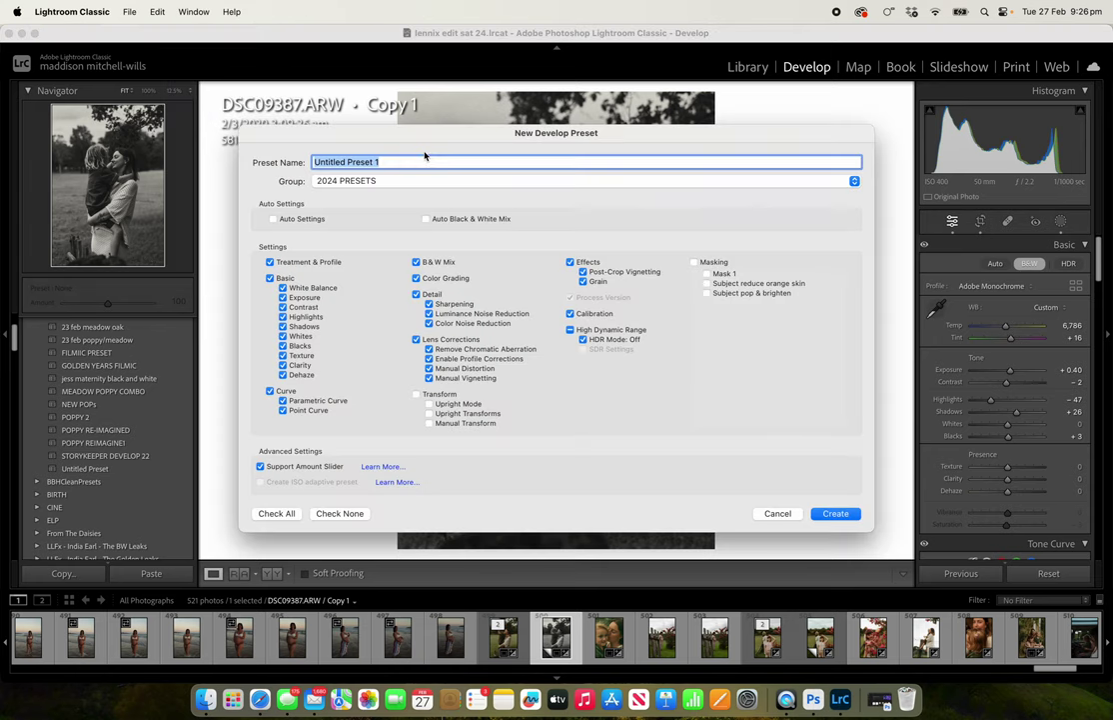
pyautogui.write('the homestea')
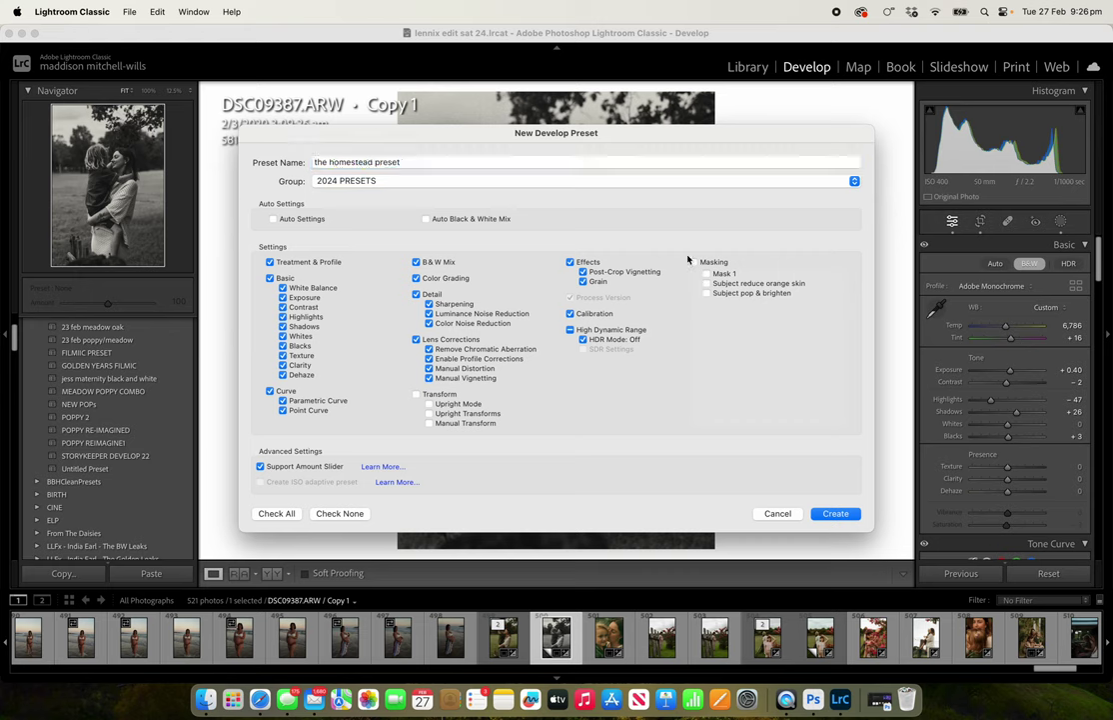
pyautogui.click(837, 515)
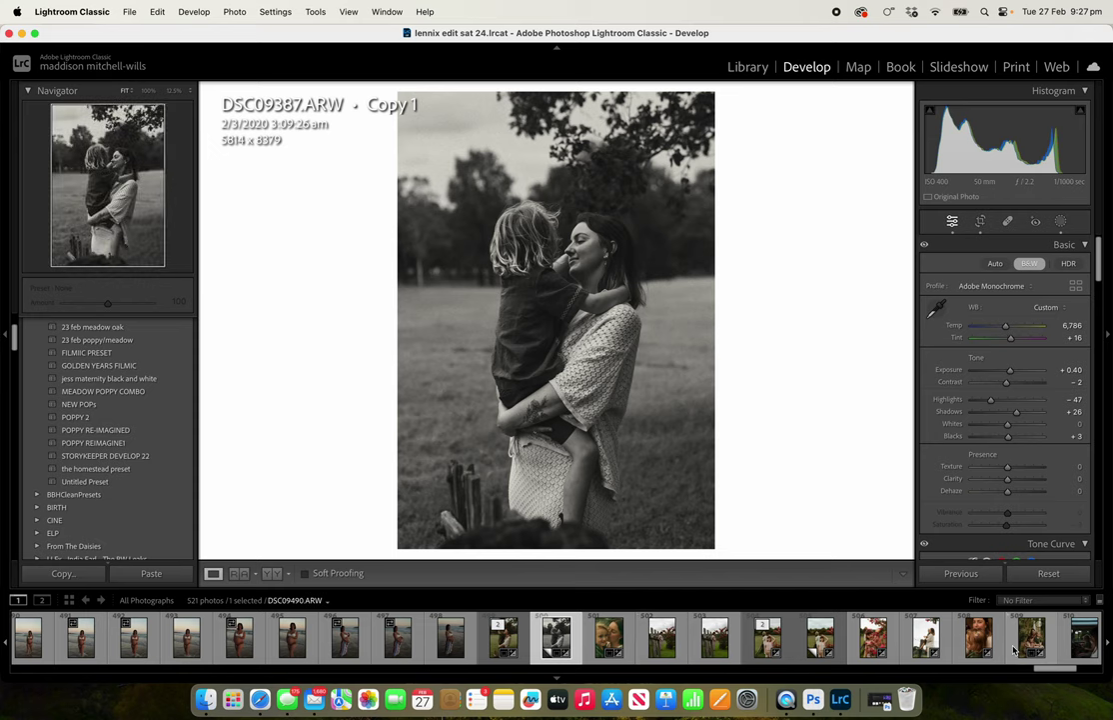
# - Open the truck photo DSC09607 from the filmstrip and raise its exposure to +0.80
pyautogui.moveTo(1046, 674); pyautogui.dragTo(1060, 674)
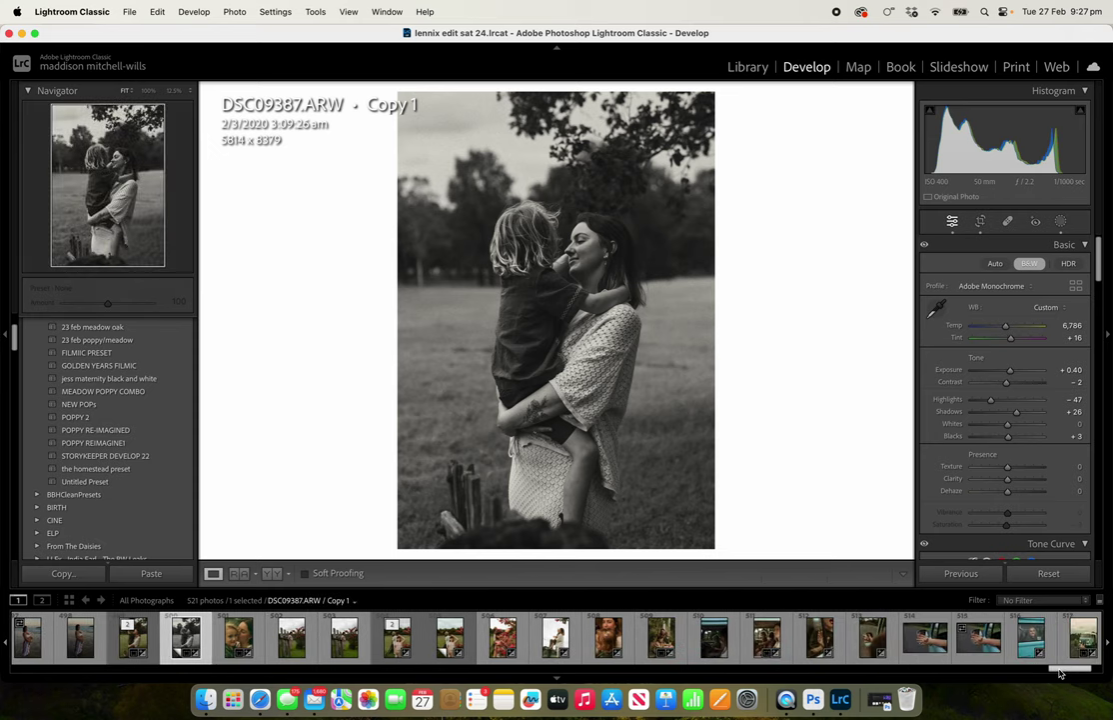
pyautogui.click(721, 641)
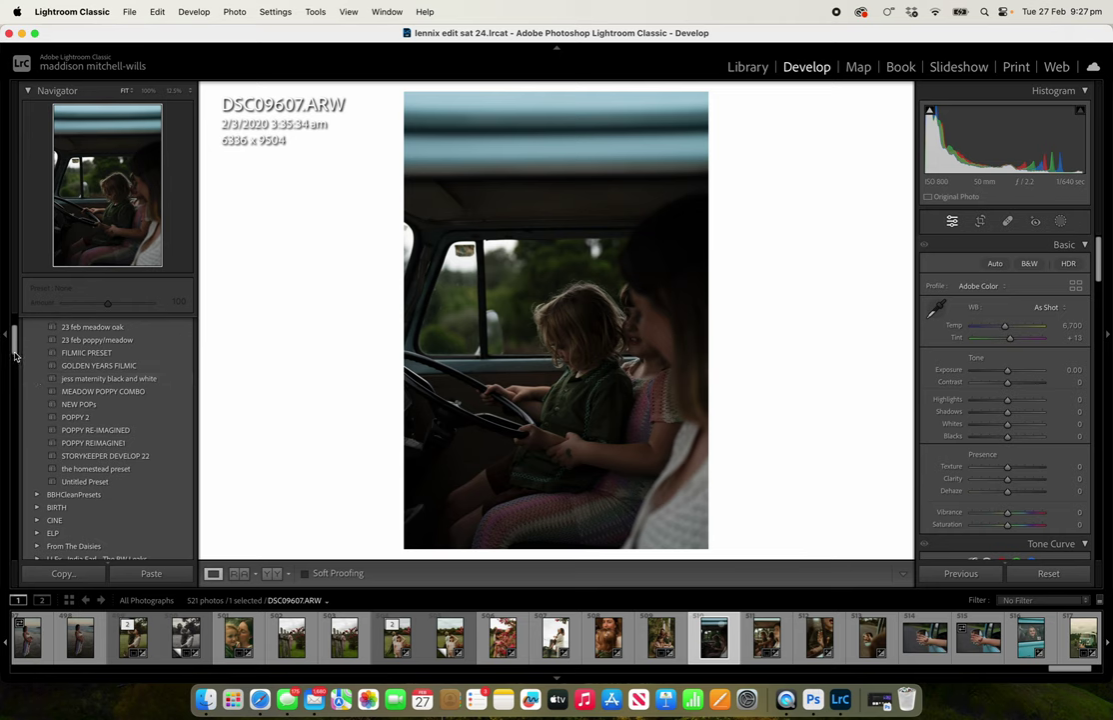
pyautogui.moveTo(15, 356); pyautogui.dragTo(12, 330)
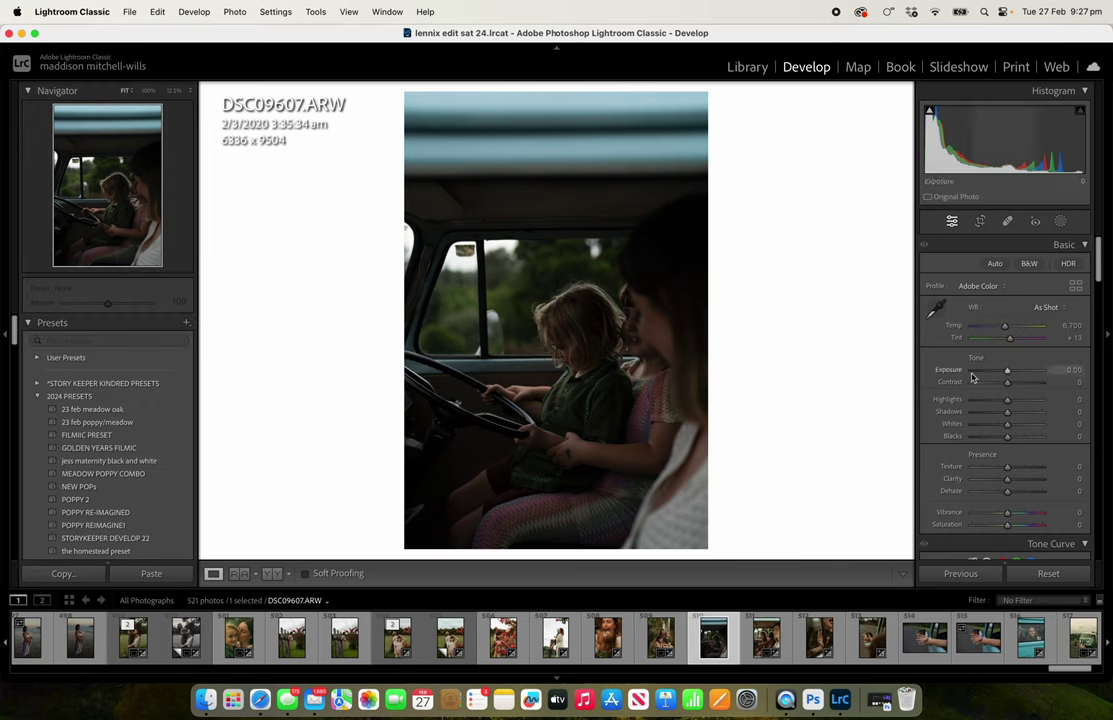
pyautogui.moveTo(1007, 371); pyautogui.dragTo(1012, 372)
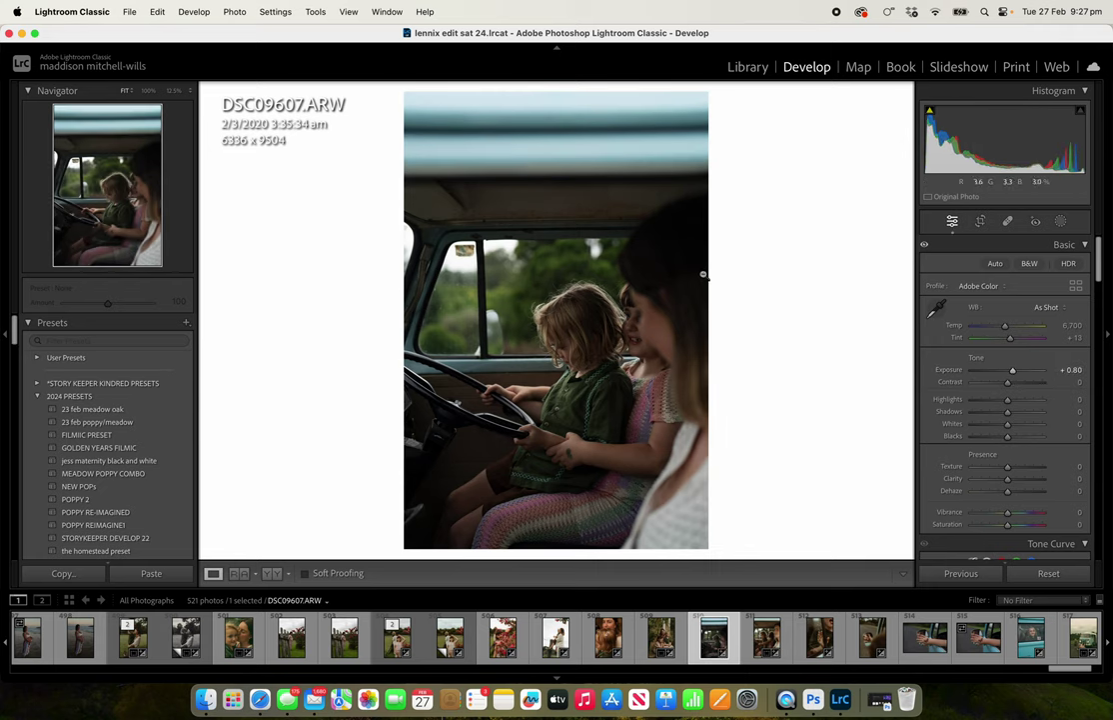
# - Tighten the truck photo's crop from the top-left corner and tilt it to roughly 0.5°
pyautogui.press('r')
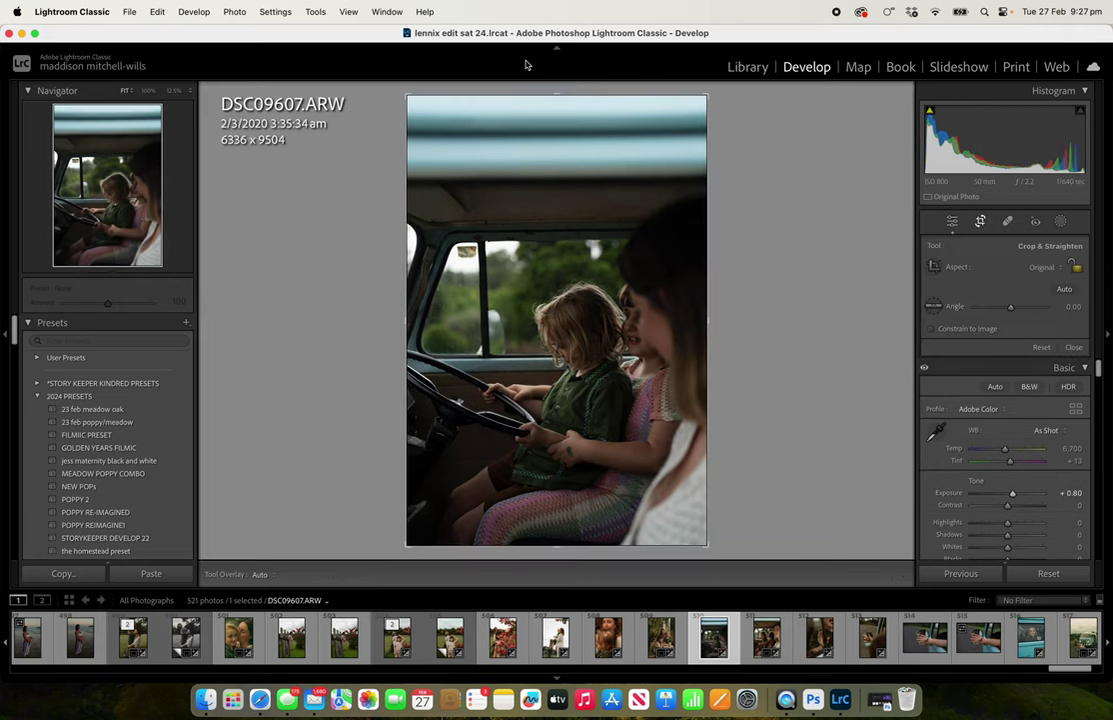
pyautogui.moveTo(408, 93); pyautogui.dragTo(426, 112)
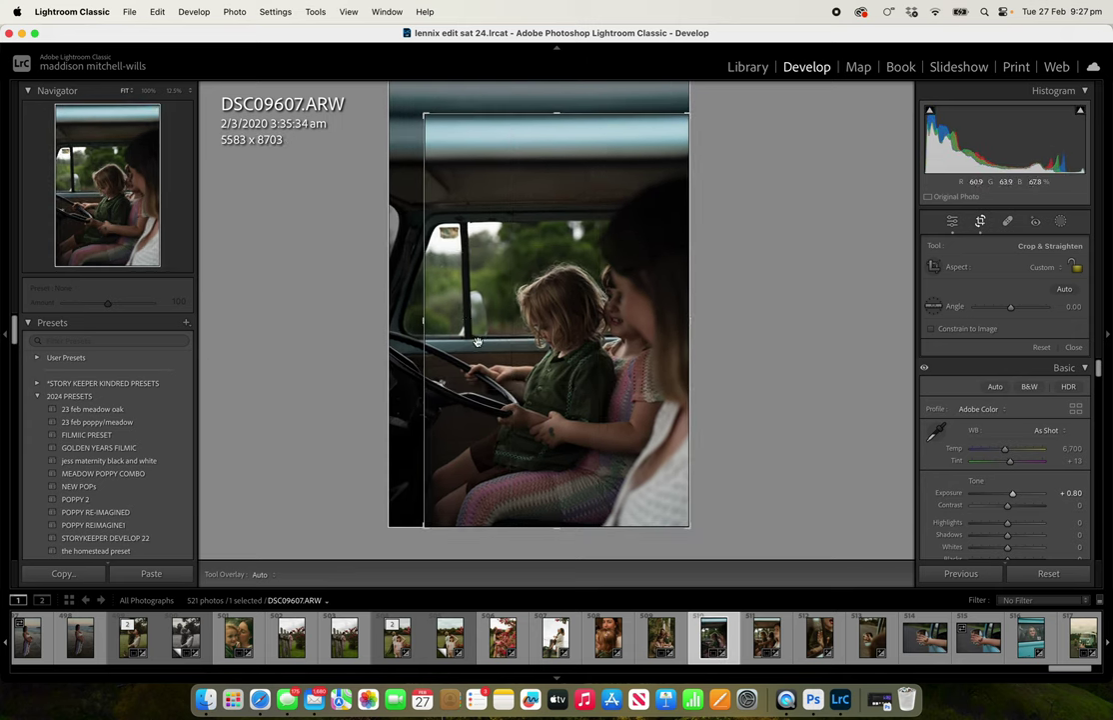
pyautogui.moveTo(515, 578); pyautogui.dragTo(501, 541)
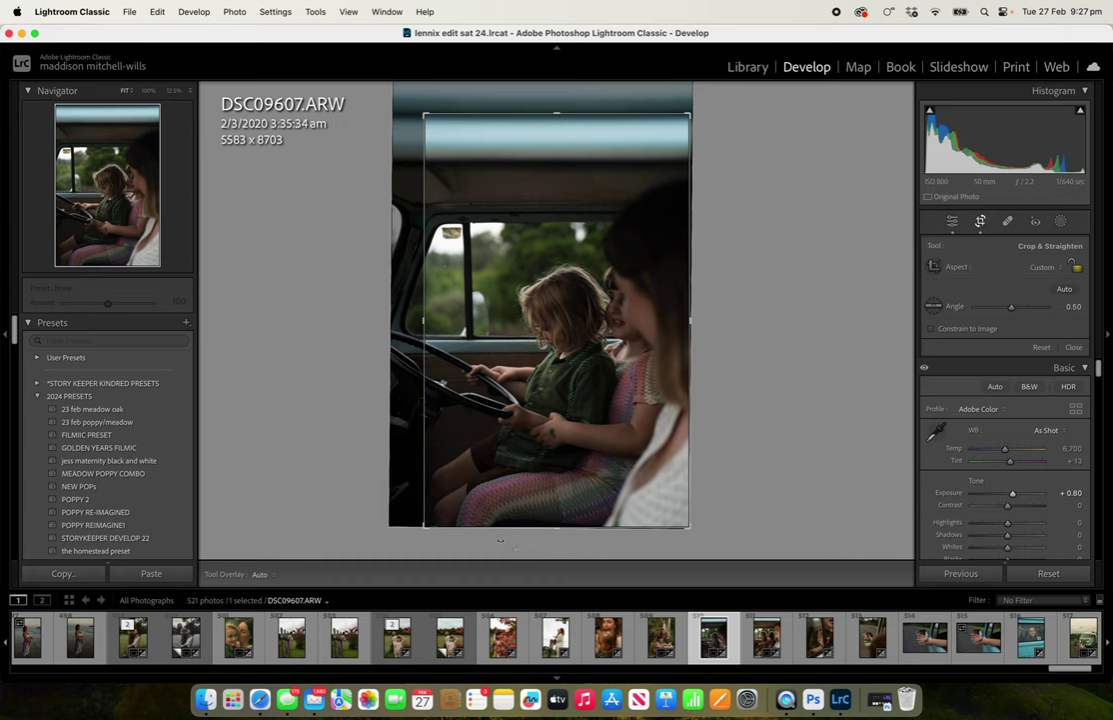
# - Apply the SK 04 Fern preset from the SK MEADOW PRESETS folder to the truck photo
pyautogui.click(37, 395)
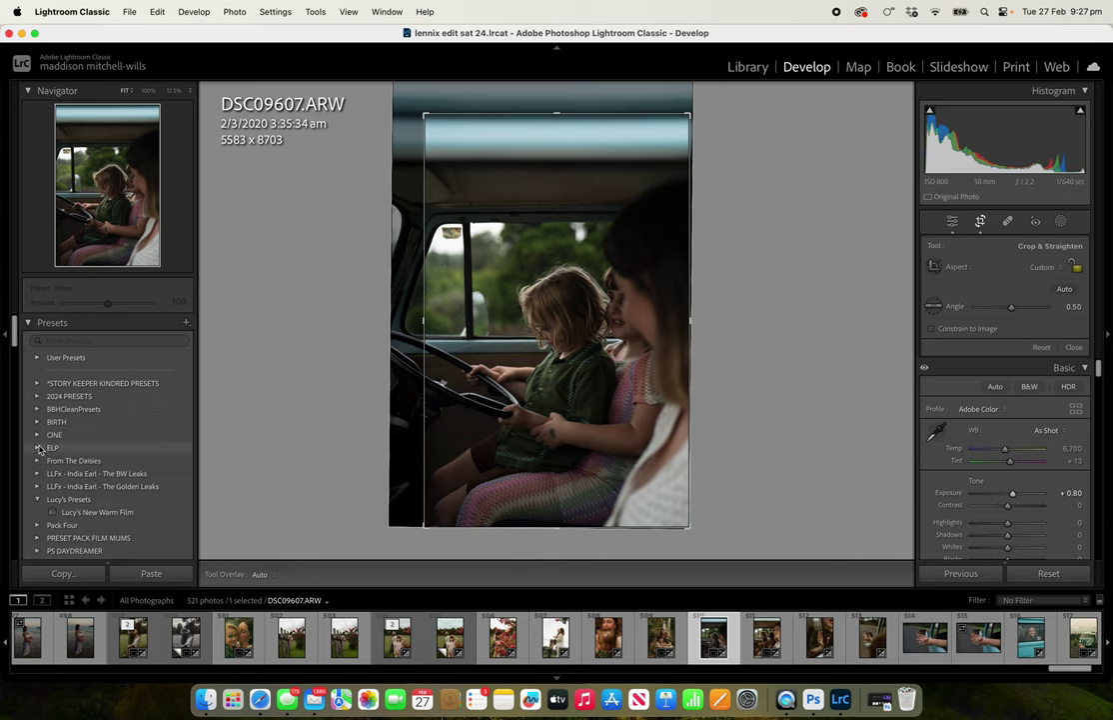
pyautogui.moveTo(15, 323); pyautogui.dragTo(11, 393)
pyautogui.click(37, 454)
pyautogui.scroll(-1, 10, 381)
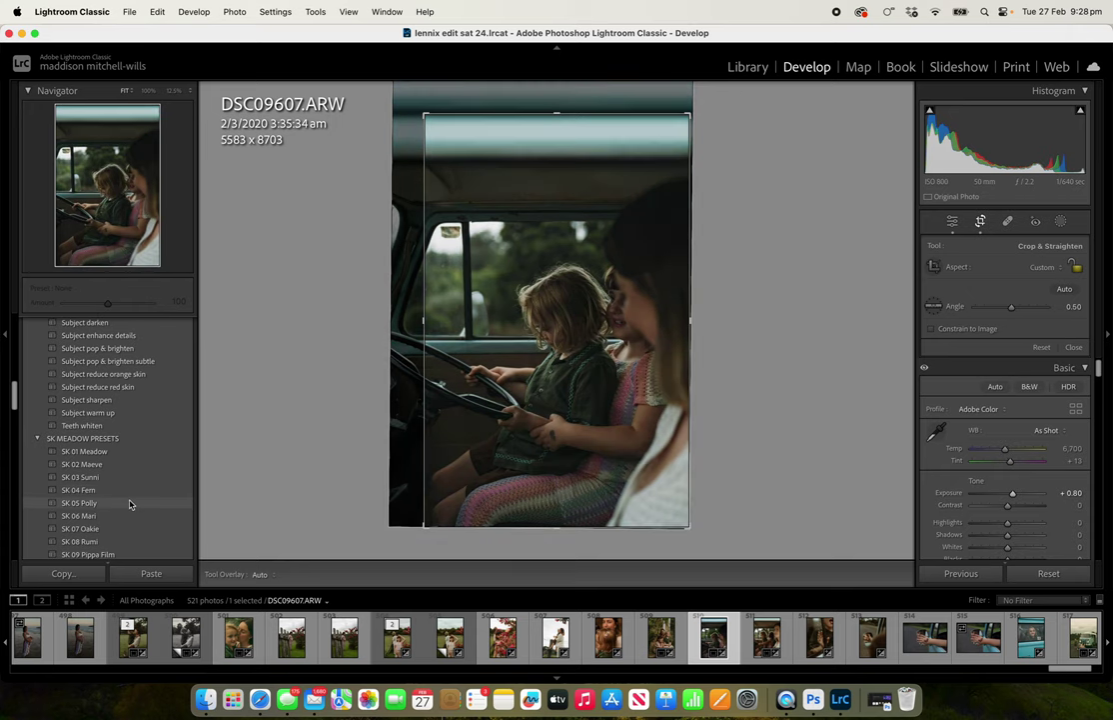
pyautogui.click(124, 490)
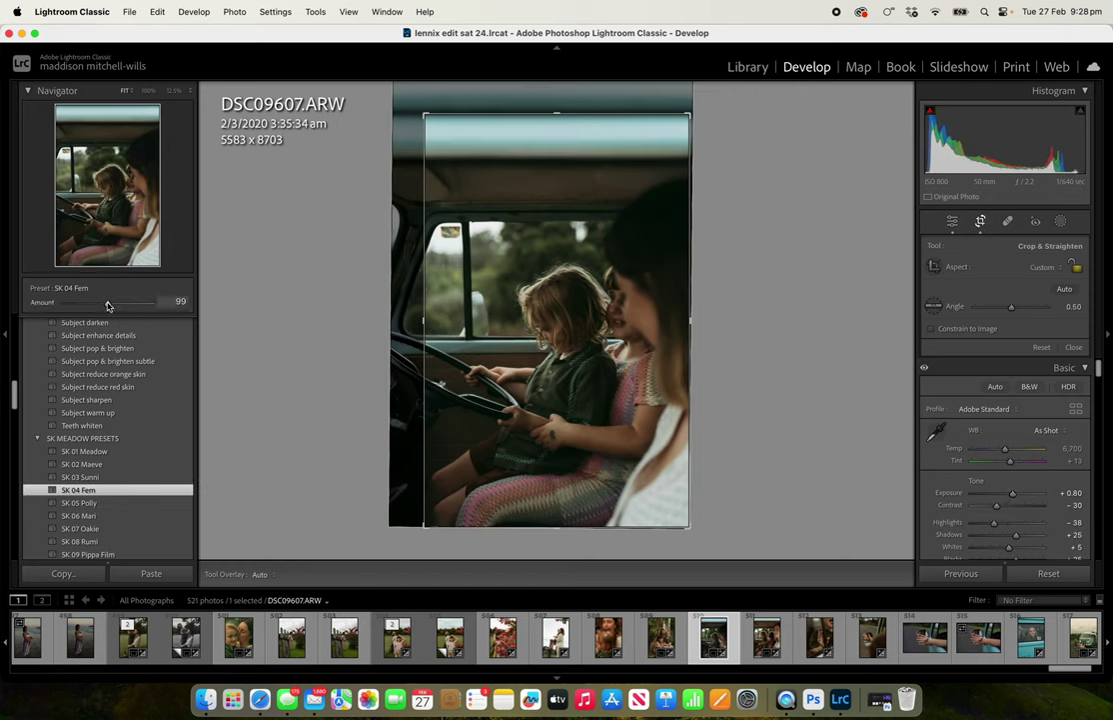
# - Reduce the Fern preset amount to 87, warm Temp to about 7,250 and lift Shadows to +36
pyautogui.moveTo(108, 305); pyautogui.dragTo(101, 305)
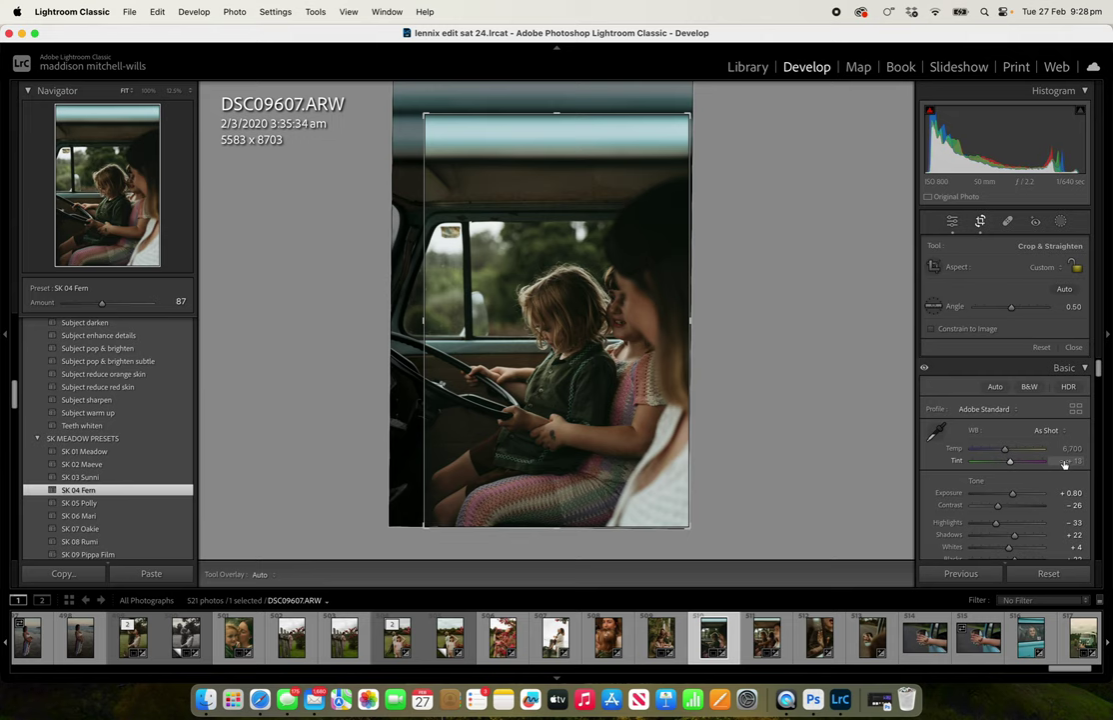
pyautogui.moveTo(1006, 450); pyautogui.dragTo(1009, 453)
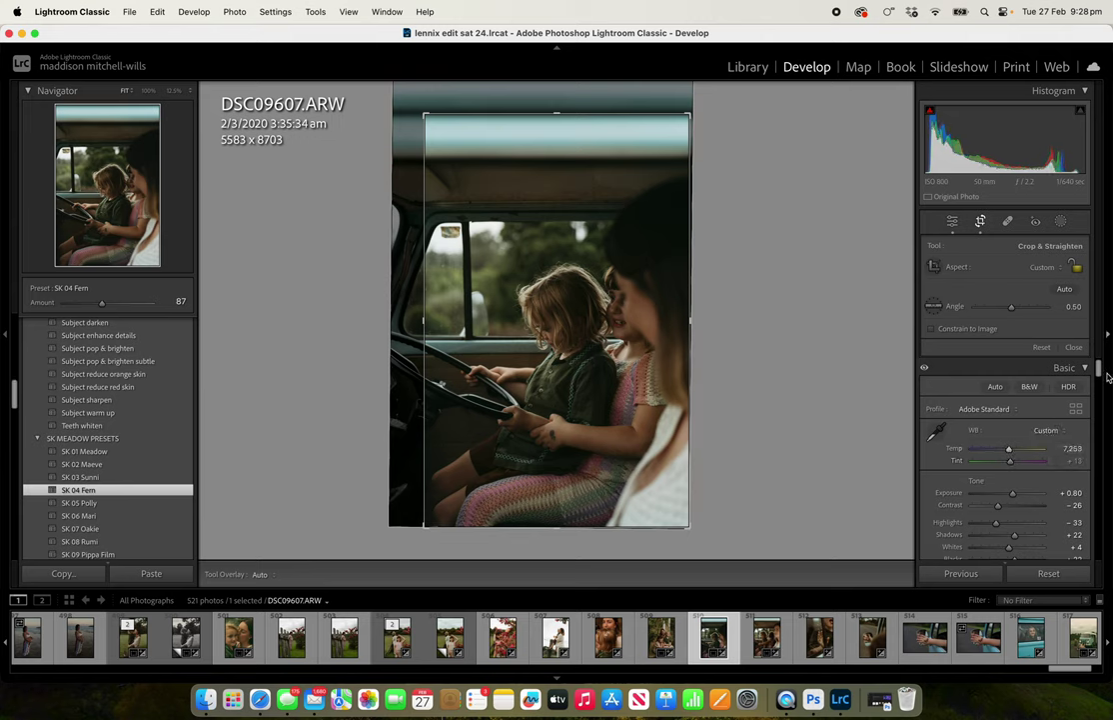
pyautogui.scroll(-2, 1015, 469)
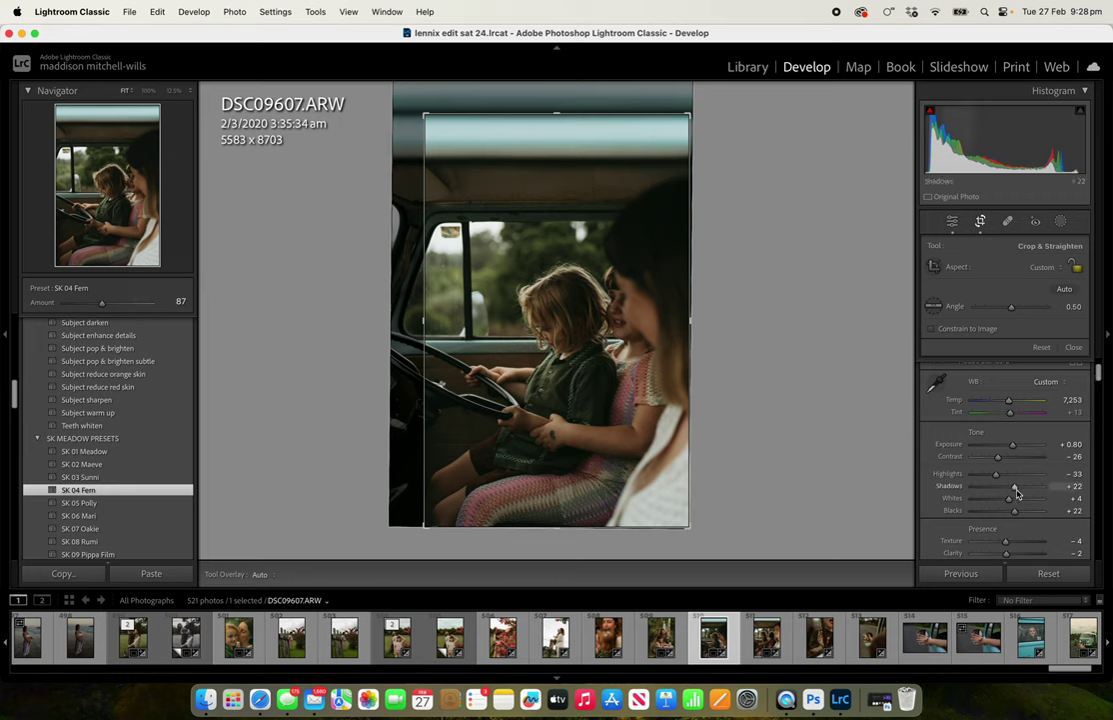
pyautogui.moveTo(1015, 488)
pyautogui.mouseDown()
pyautogui.moveTo(974, 500)
pyautogui.moveTo(1021, 511)
pyautogui.mouseUp()
pyautogui.moveTo(1101, 378); pyautogui.dragTo(1101, 388)
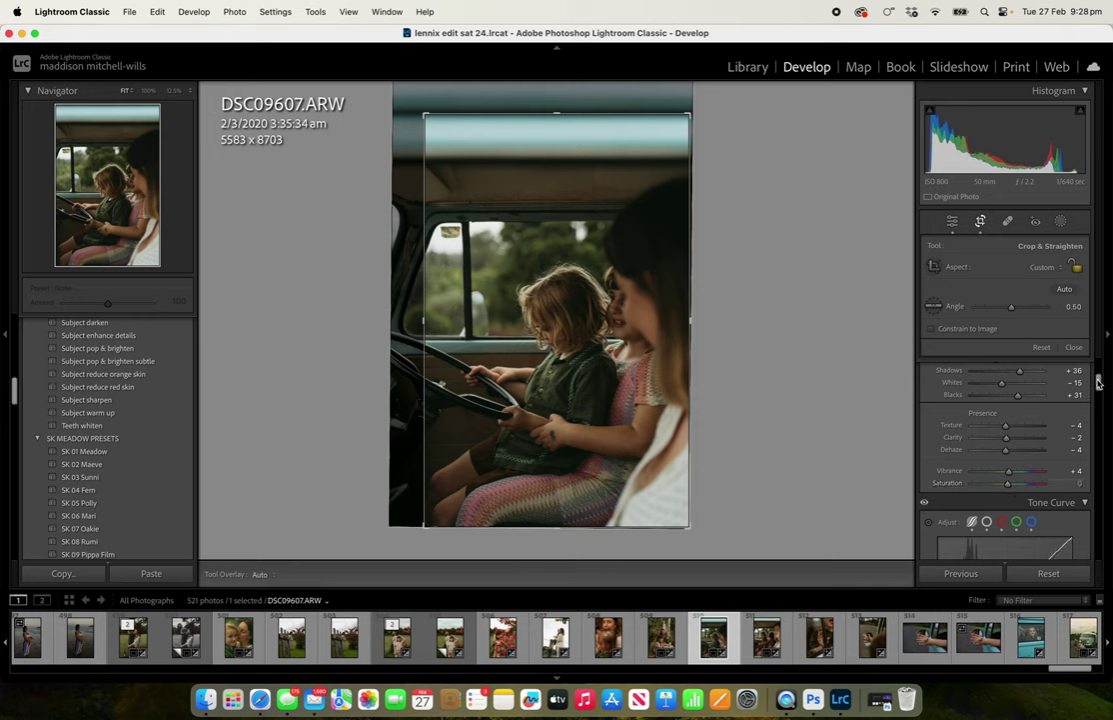
# - Raise sharpening amount, detail and masking, and change the lens vignetting correction amount
pyautogui.scroll(-1, 1099, 382)
pyautogui.moveTo(1098, 382); pyautogui.dragTo(1103, 458)
pyautogui.moveTo(973, 381); pyautogui.dragTo(1031, 420)
pyautogui.click(1013, 405)
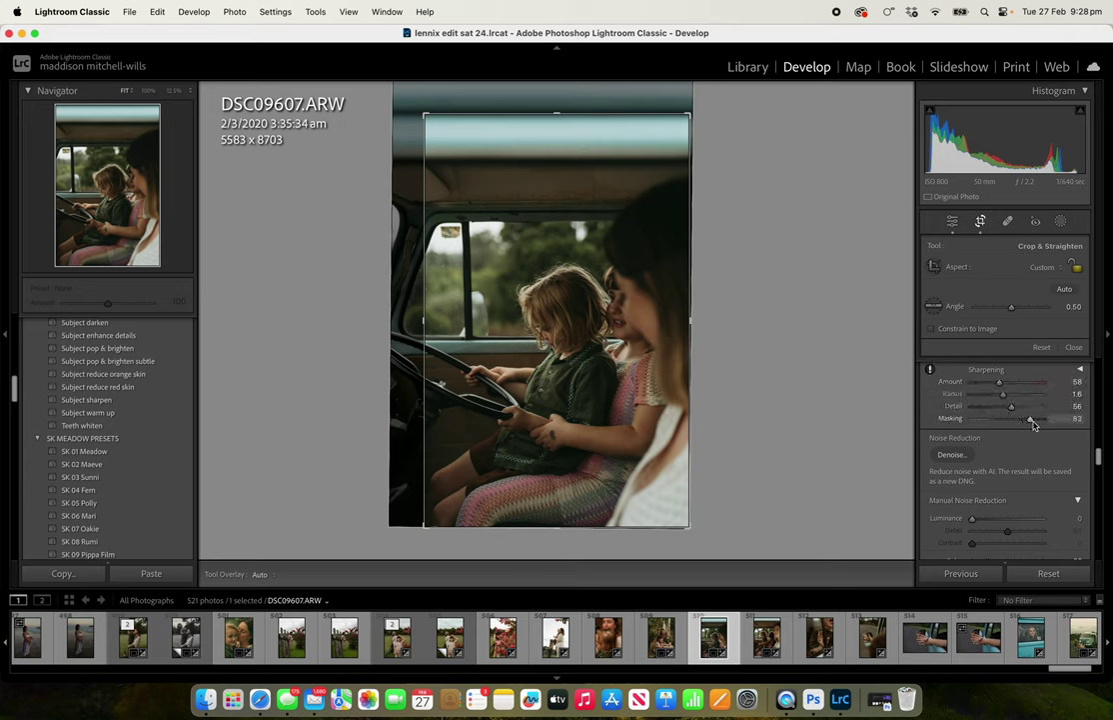
pyautogui.moveTo(1099, 460); pyautogui.dragTo(1105, 489)
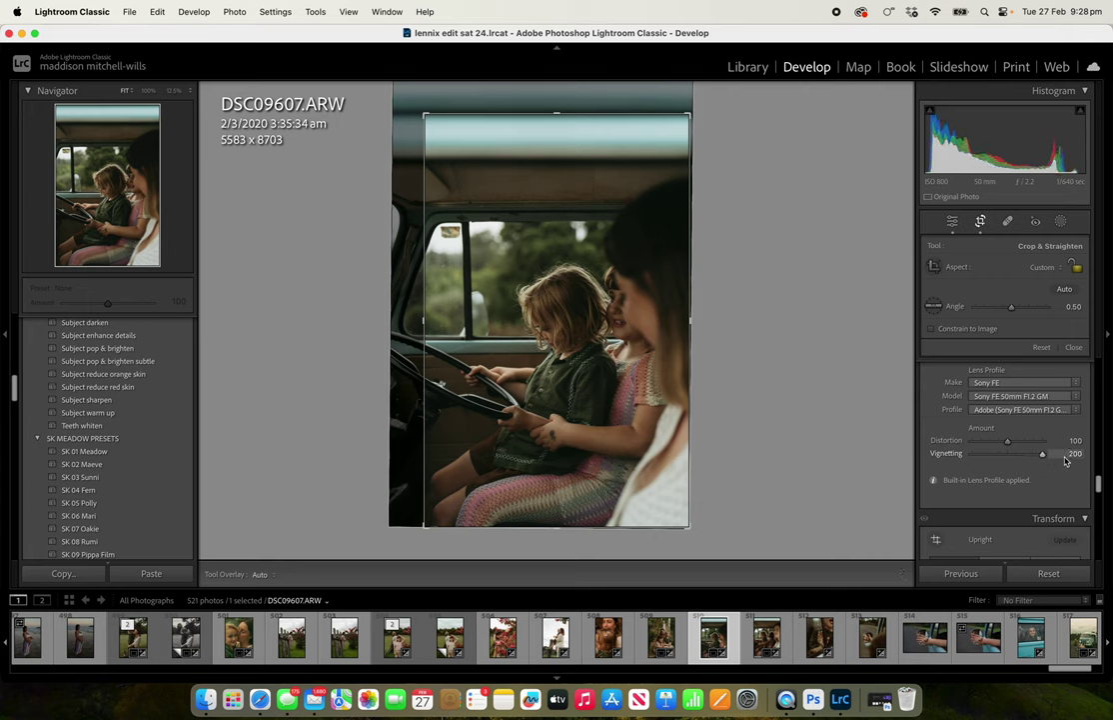
pyautogui.moveTo(1010, 454)
pyautogui.mouseDown()
pyautogui.moveTo(939, 462)
pyautogui.moveTo(1040, 457)
pyautogui.mouseUp()
# - In Calibration, shift the blue primary hue to −12 and the red primary hue to +10
pyautogui.moveTo(1098, 484); pyautogui.dragTo(1099, 547)
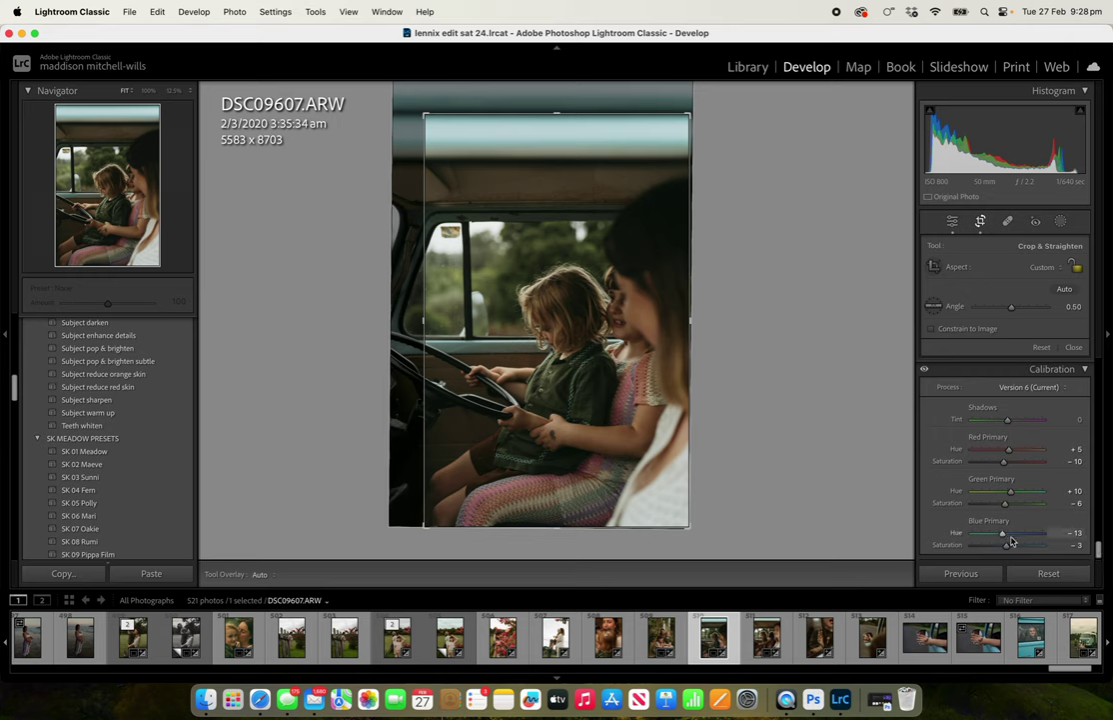
pyautogui.moveTo(1005, 538); pyautogui.dragTo(1002, 537)
pyautogui.moveTo(1008, 453); pyautogui.dragTo(1011, 454)
# - Create a virtual copy of the truck photo from the Photo menu
pyautogui.moveTo(1101, 552); pyautogui.dragTo(1098, 370)
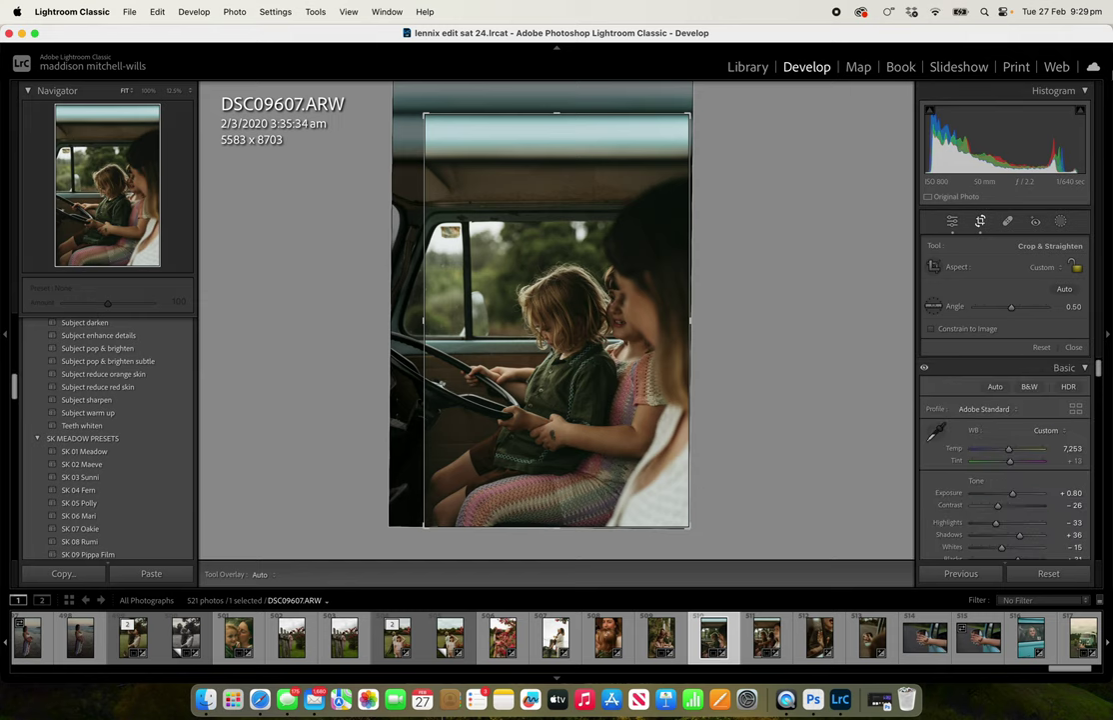
pyautogui.click(235, 12)
pyautogui.click(283, 141)
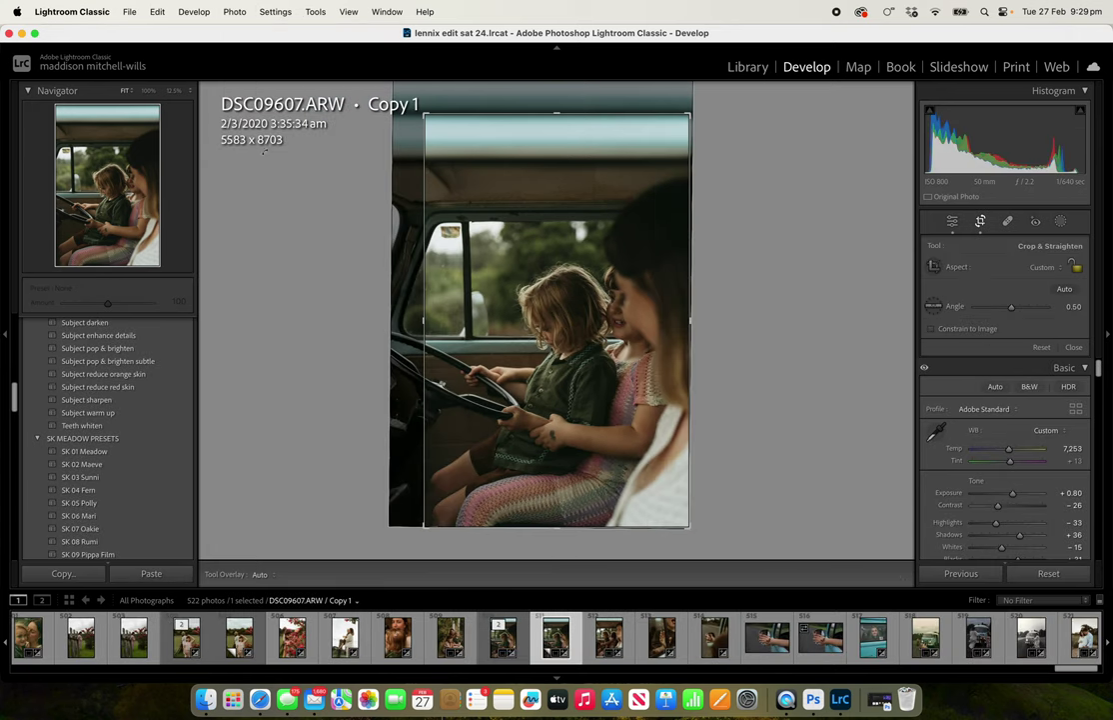
# - Collapse the SK LUMI AI TOOLS and SK MEADOW PRESETS folders and expand 2024 PRESETS
pyautogui.moveTo(14, 402); pyautogui.dragTo(14, 391)
pyautogui.scroll(10, 38, 418)
pyautogui.click(38, 418)
pyautogui.moveTo(14, 357); pyautogui.dragTo(14, 364)
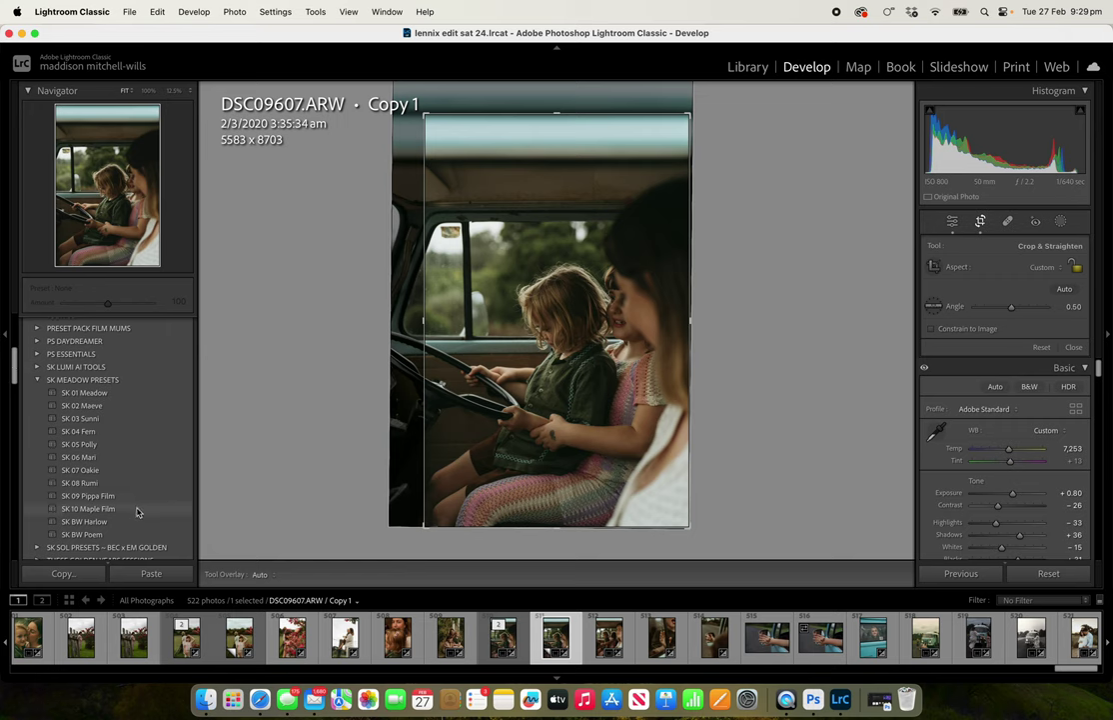
pyautogui.moveTo(138, 513)
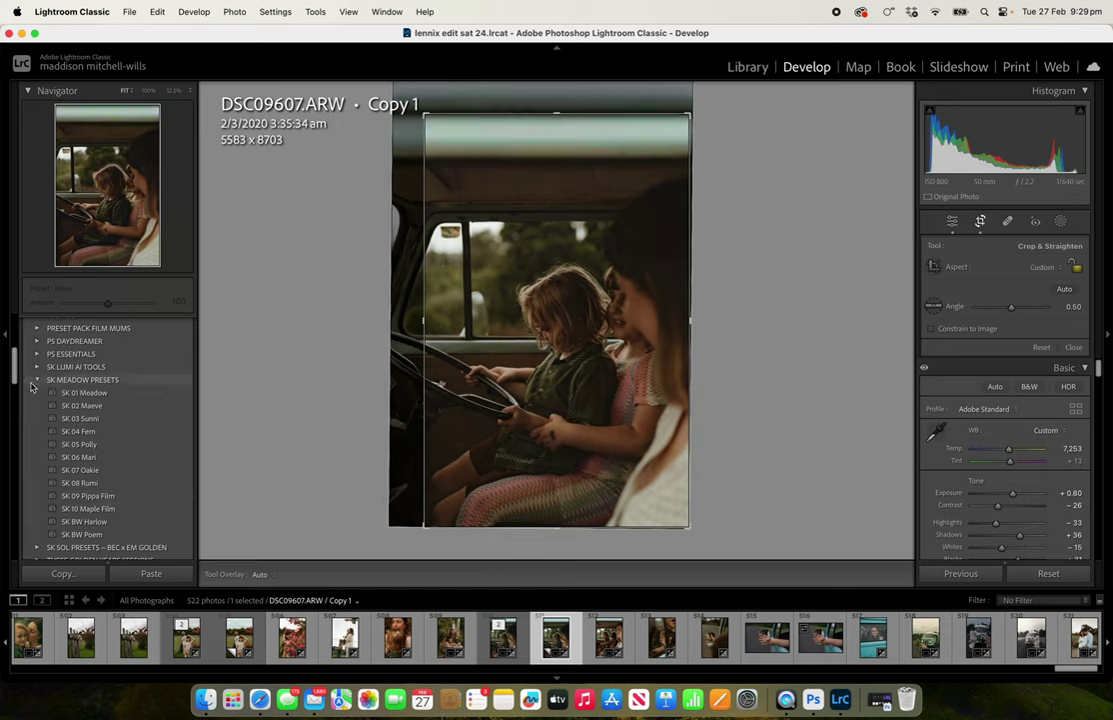
pyautogui.click(38, 382)
pyautogui.scroll(10, 38, 370)
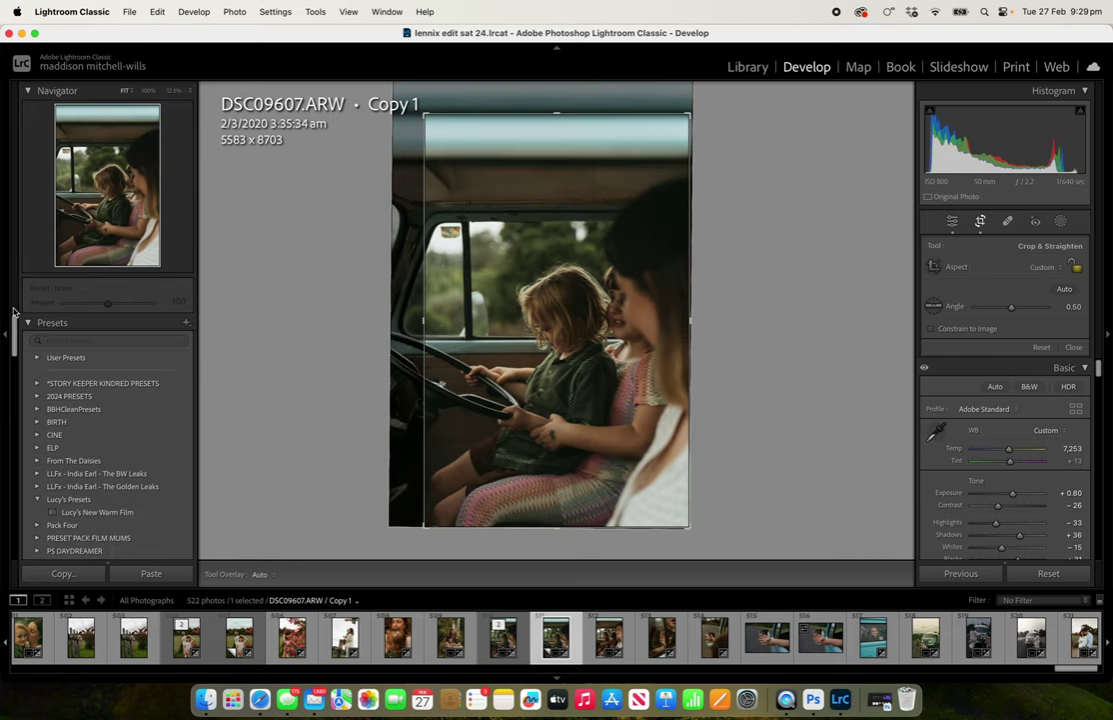
pyautogui.click(36, 396)
pyautogui.scroll(-2, 13, 344)
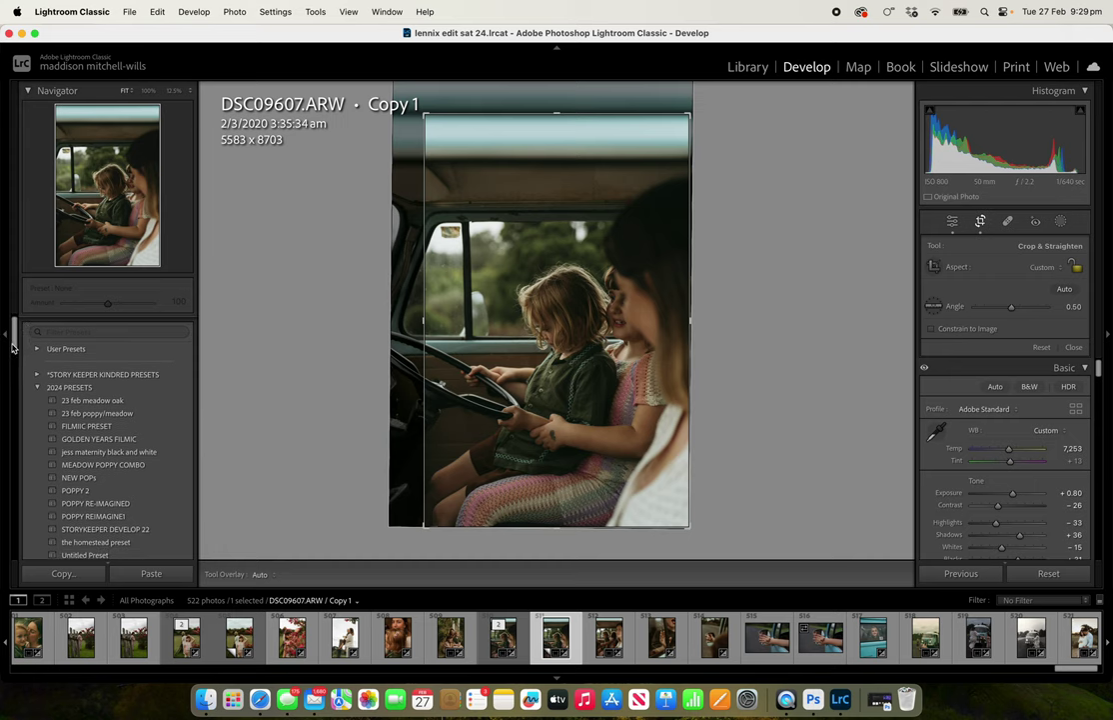
# - Apply the homestead black-and-white preset to the virtual copy and raise exposure to +1.10
pyautogui.click(112, 534)
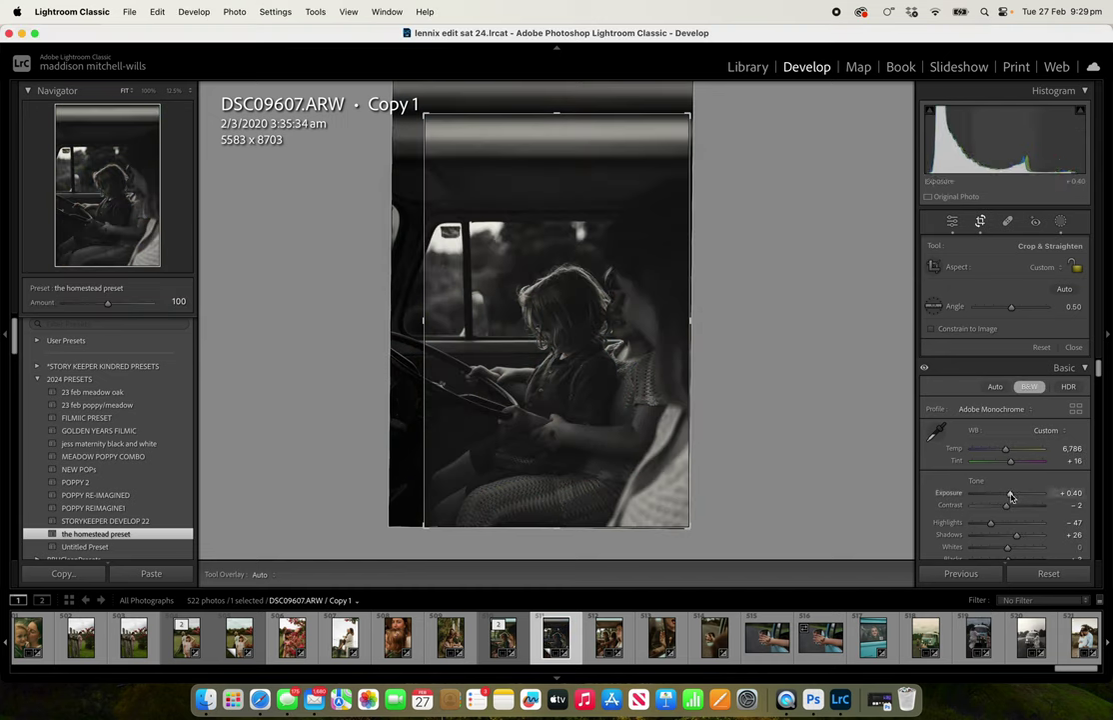
pyautogui.moveTo(1012, 497); pyautogui.dragTo(1015, 497)
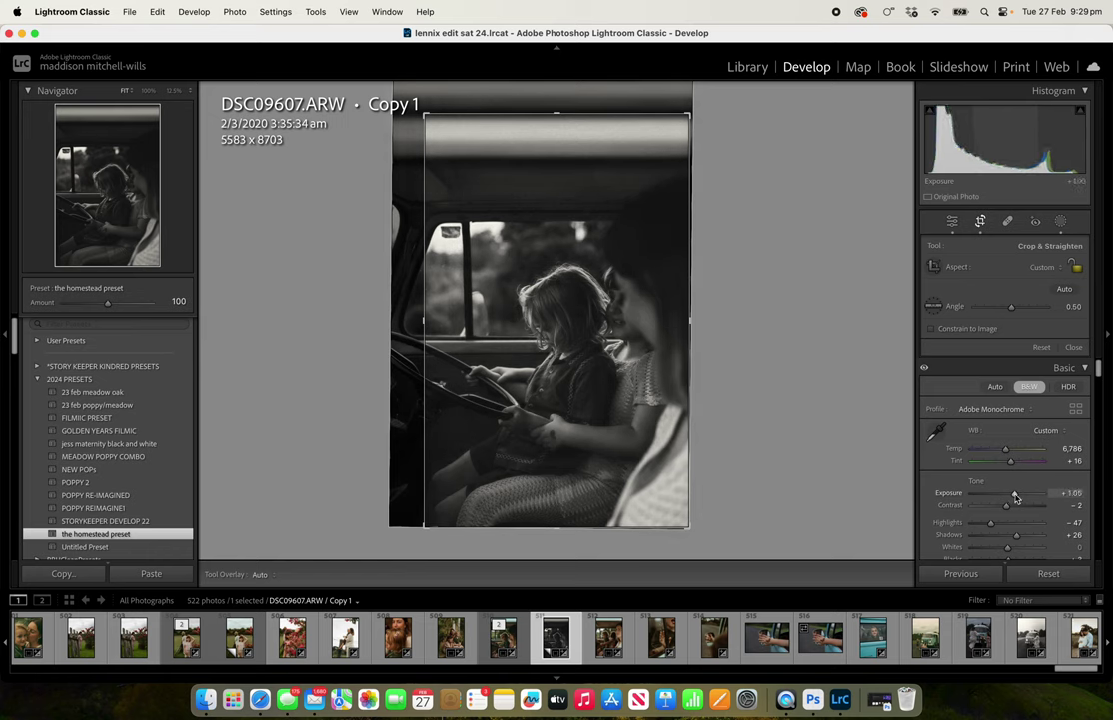
pyautogui.moveTo(1015, 497); pyautogui.dragTo(1018, 492)
# - Lift the copy's shadows to +42 and re-straighten it to −0.38° within the crop
pyautogui.moveTo(1017, 536); pyautogui.dragTo(1024, 539)
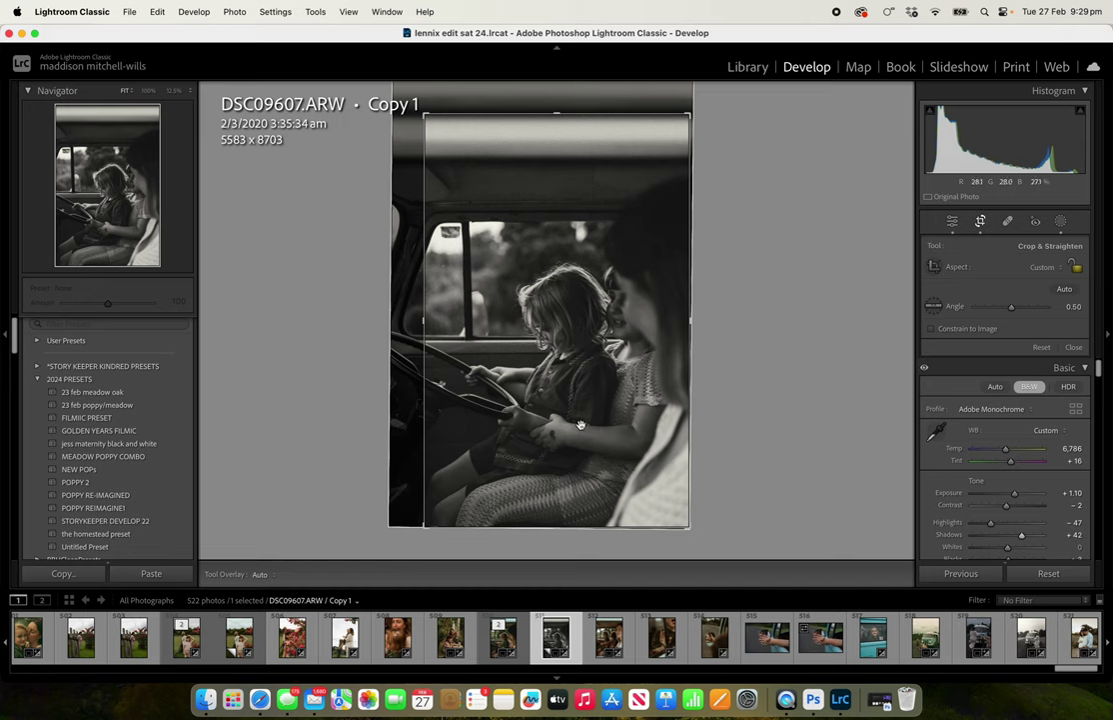
pyautogui.moveTo(547, 548); pyautogui.dragTo(536, 547)
pyautogui.moveTo(545, 451)
pyautogui.mouseDown()
pyautogui.moveTo(567, 450)
pyautogui.moveTo(557, 462)
pyautogui.mouseUp()
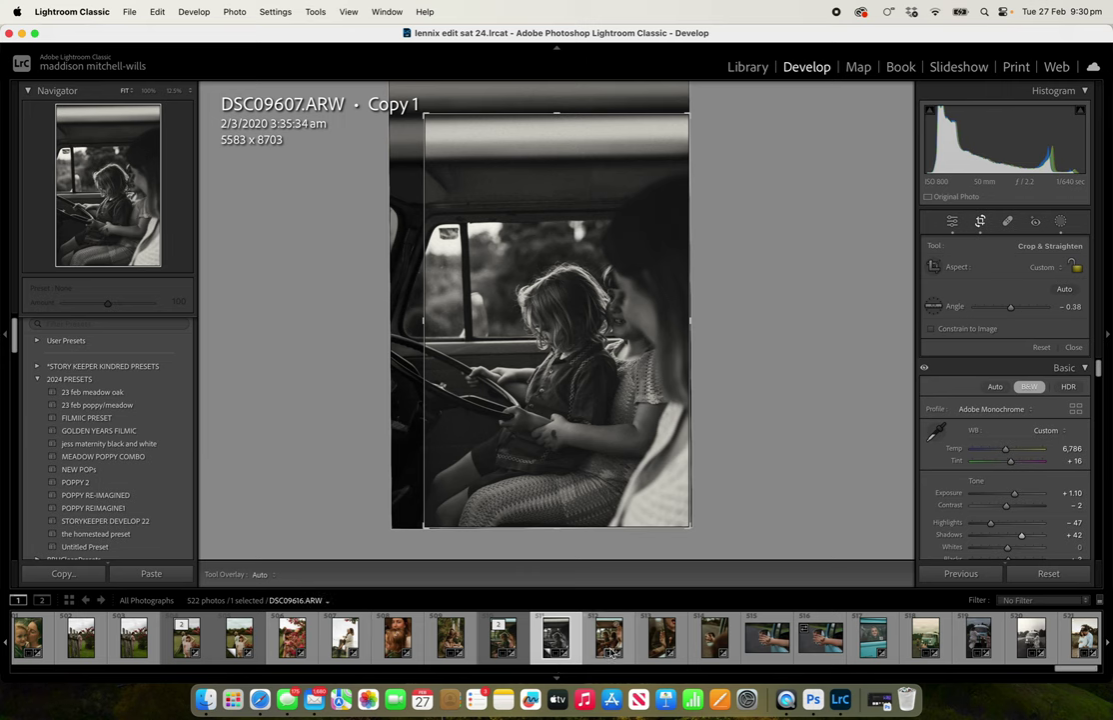
# - Make DSC09616 the active photo in Develop and switch to Reference View
pyautogui.click(611, 652)
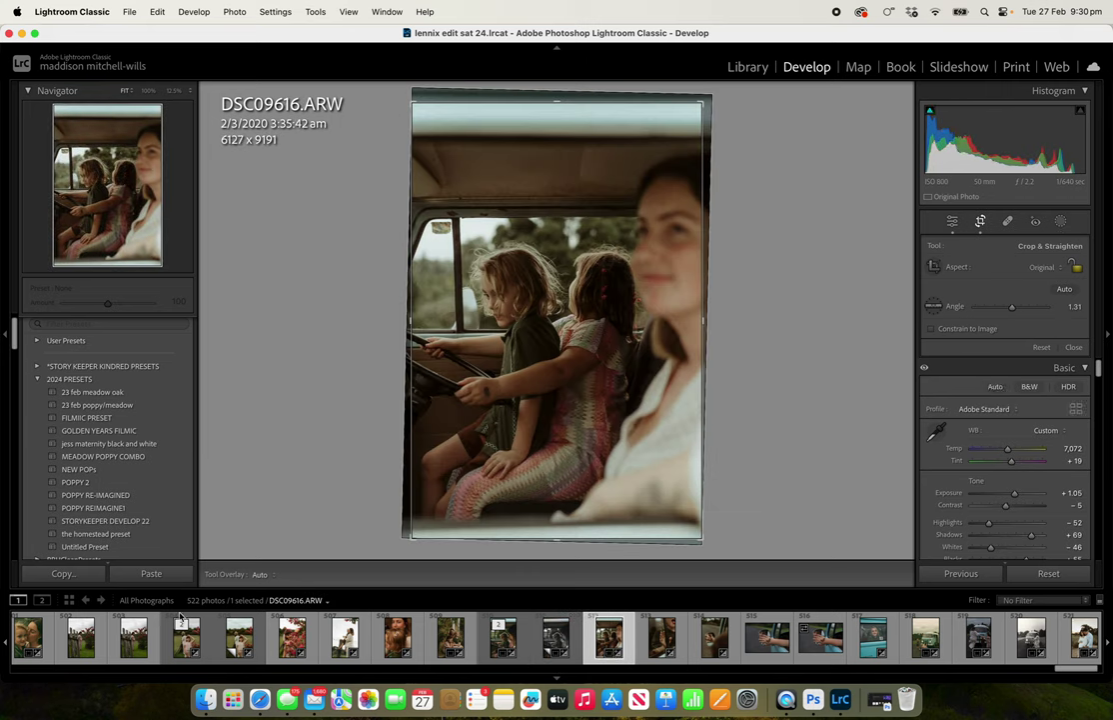
pyautogui.click(69, 600)
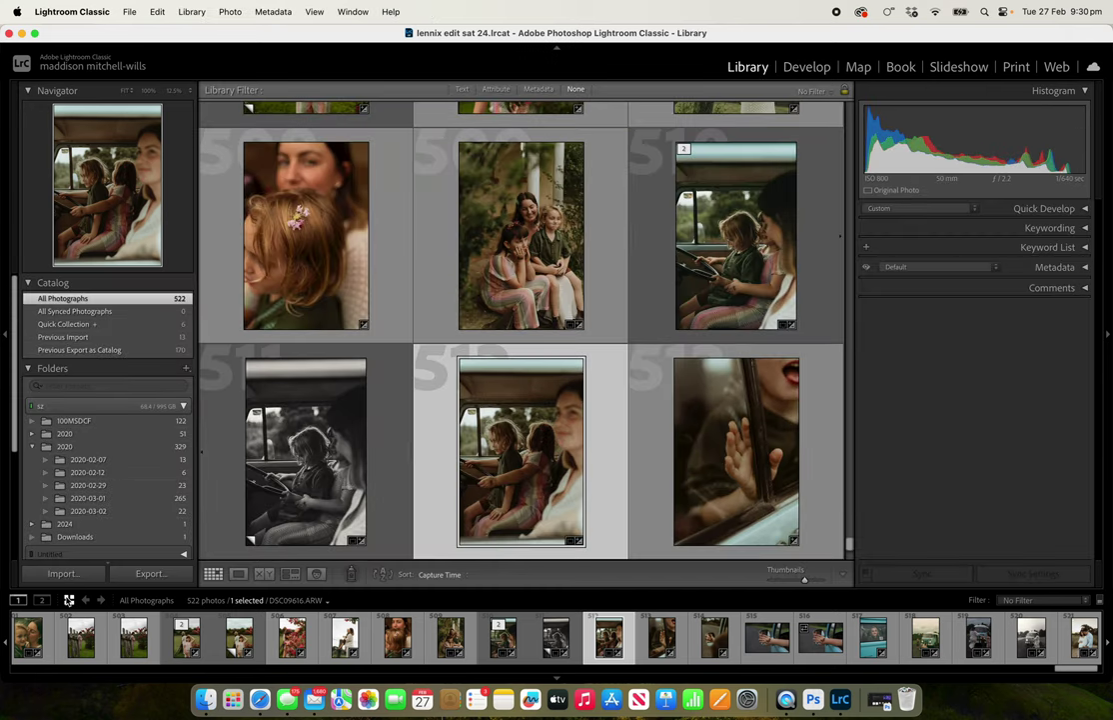
pyautogui.click(813, 67)
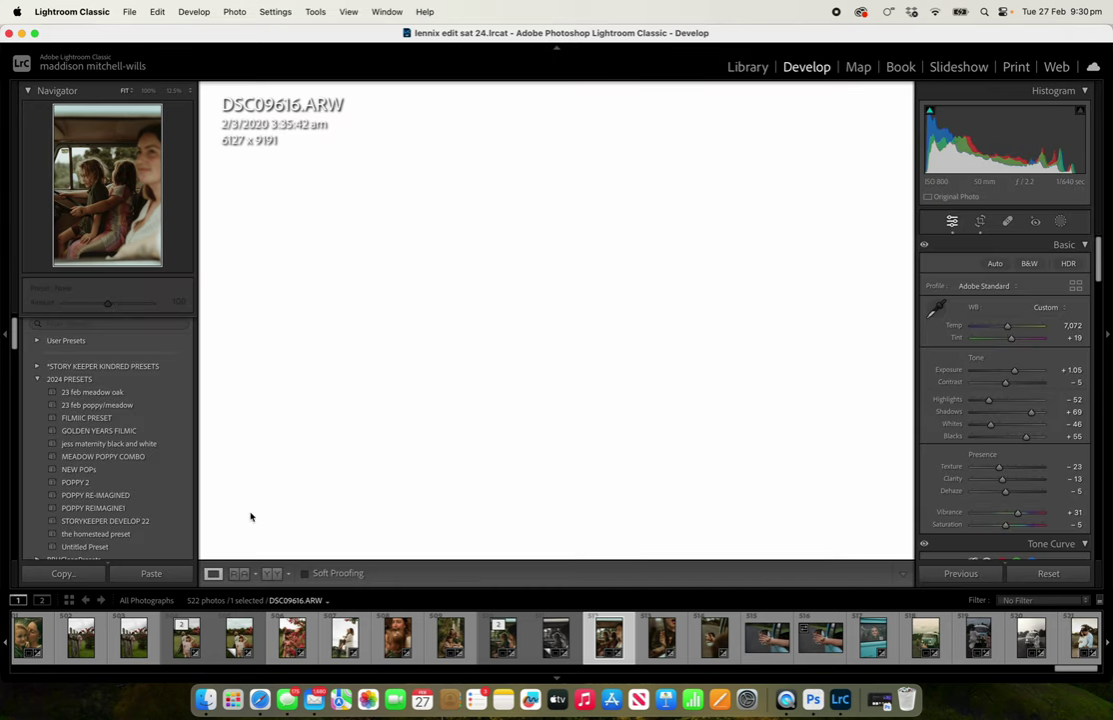
pyautogui.click(240, 574)
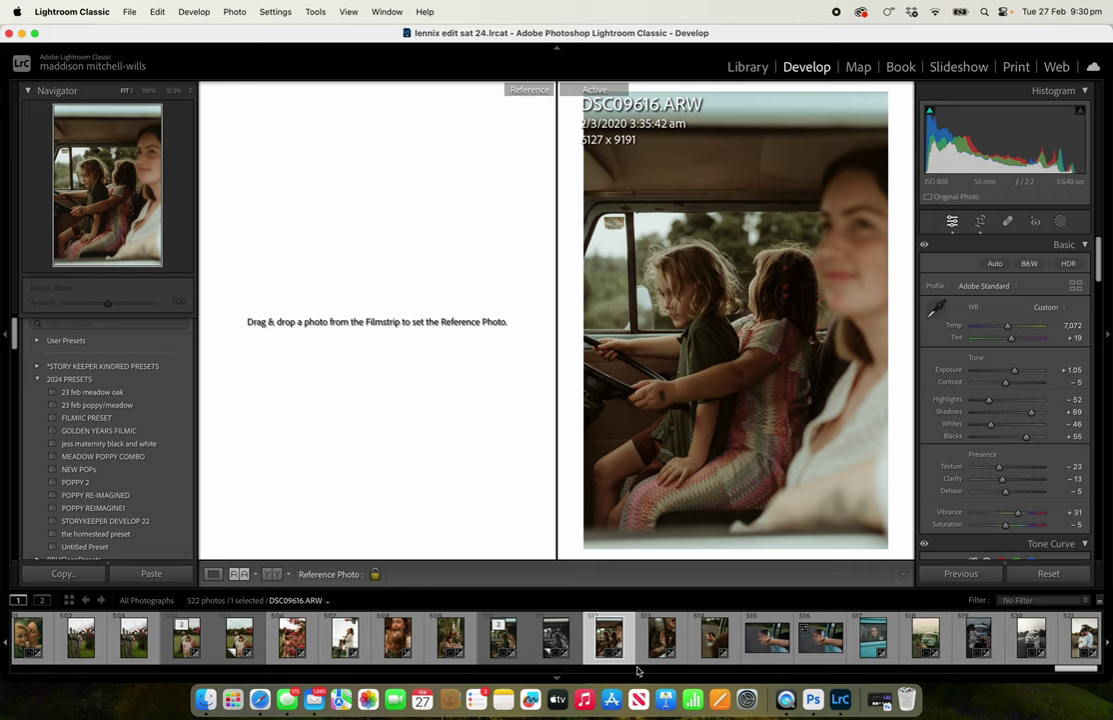
# - Place DSC09607 in the Reference pane and set DSC09616's Temp to about 6,296
pyautogui.moveTo(508, 649); pyautogui.dragTo(421, 340)
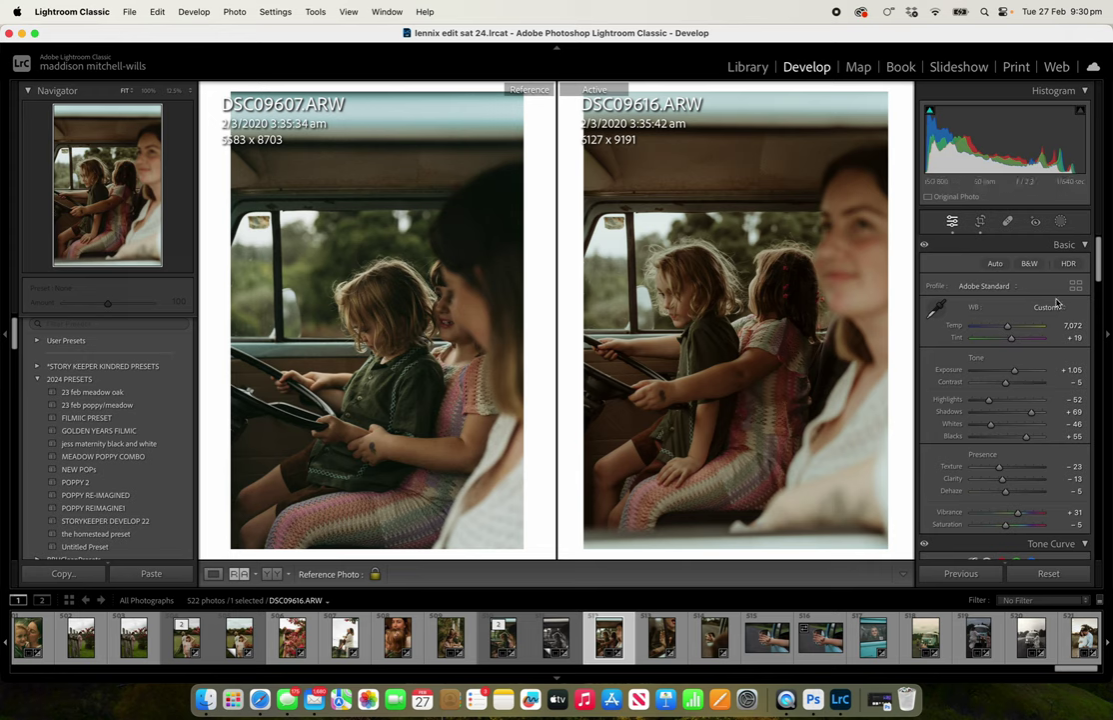
pyautogui.moveTo(1007, 329); pyautogui.dragTo(1003, 329)
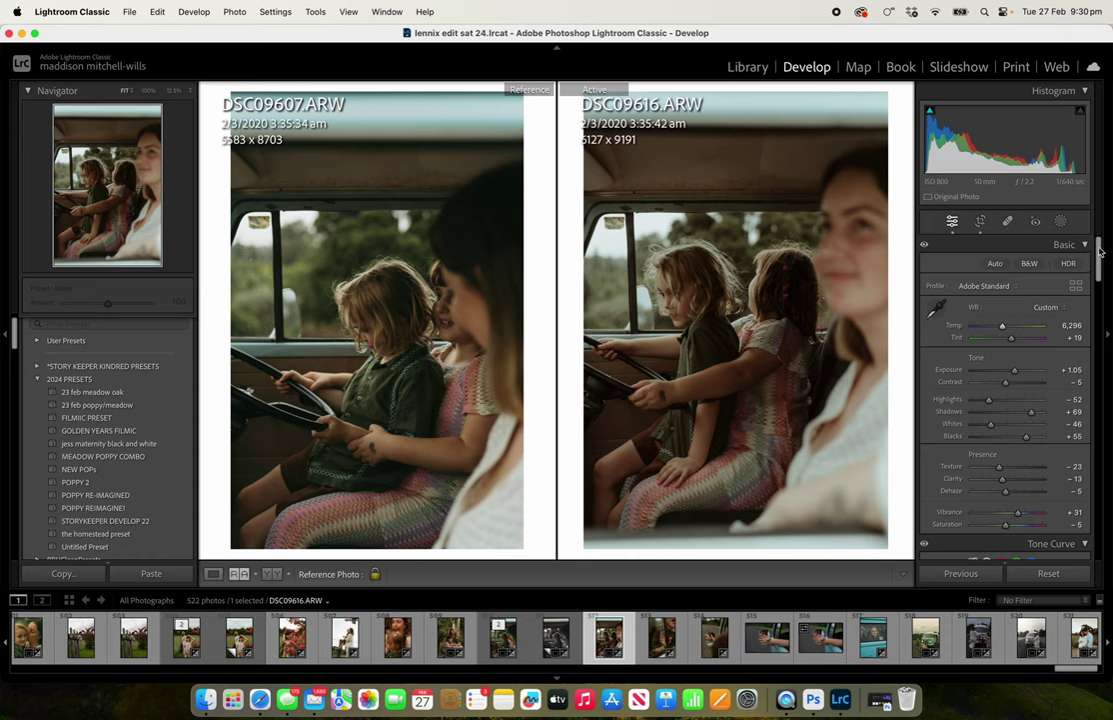
pyautogui.moveTo(1100, 251); pyautogui.dragTo(1100, 322)
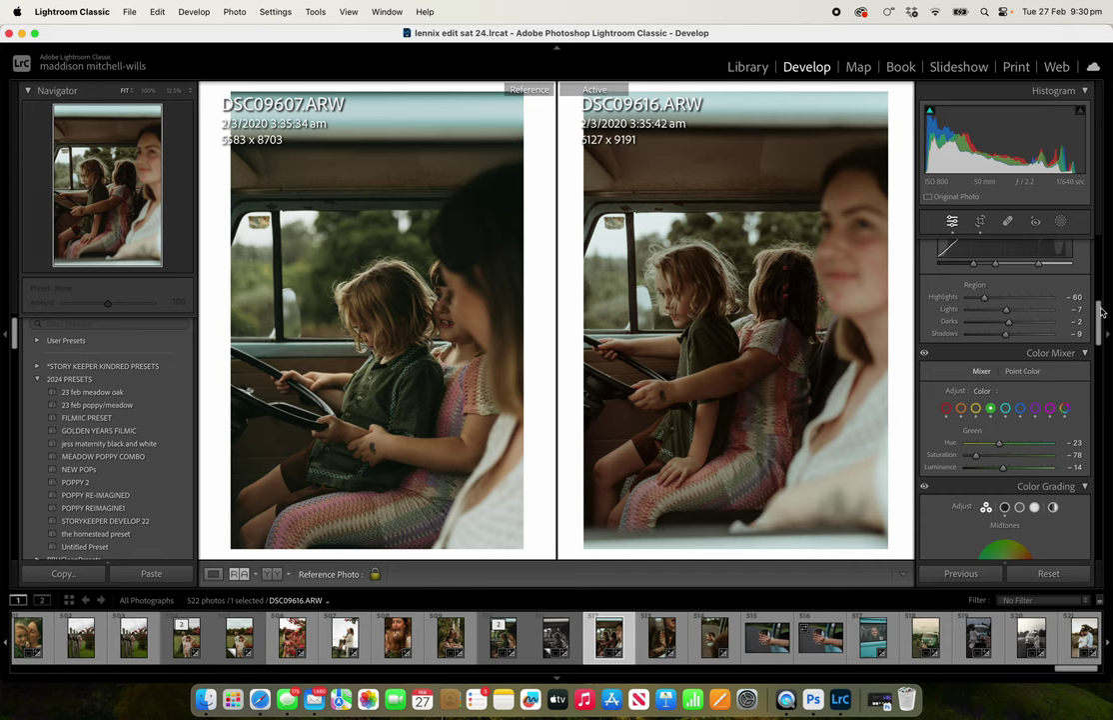
# - Raise the red Color Mixer luminance of DSC09616 to about +20
pyautogui.moveTo(1101, 315); pyautogui.dragTo(1103, 327)
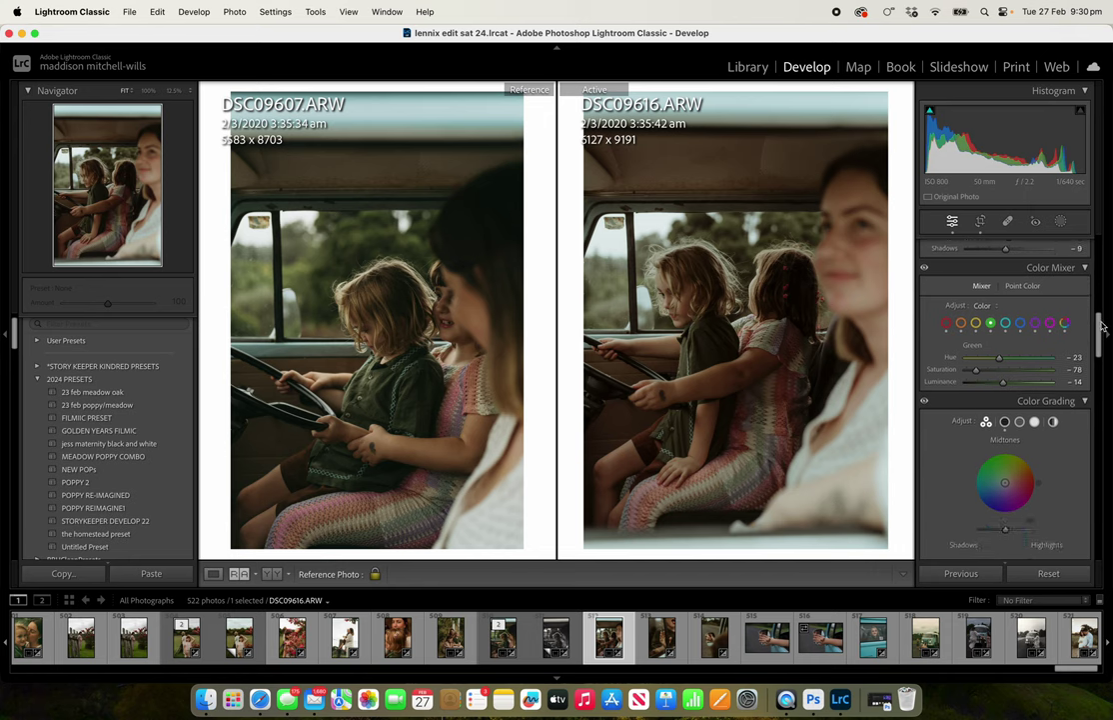
pyautogui.click(947, 322)
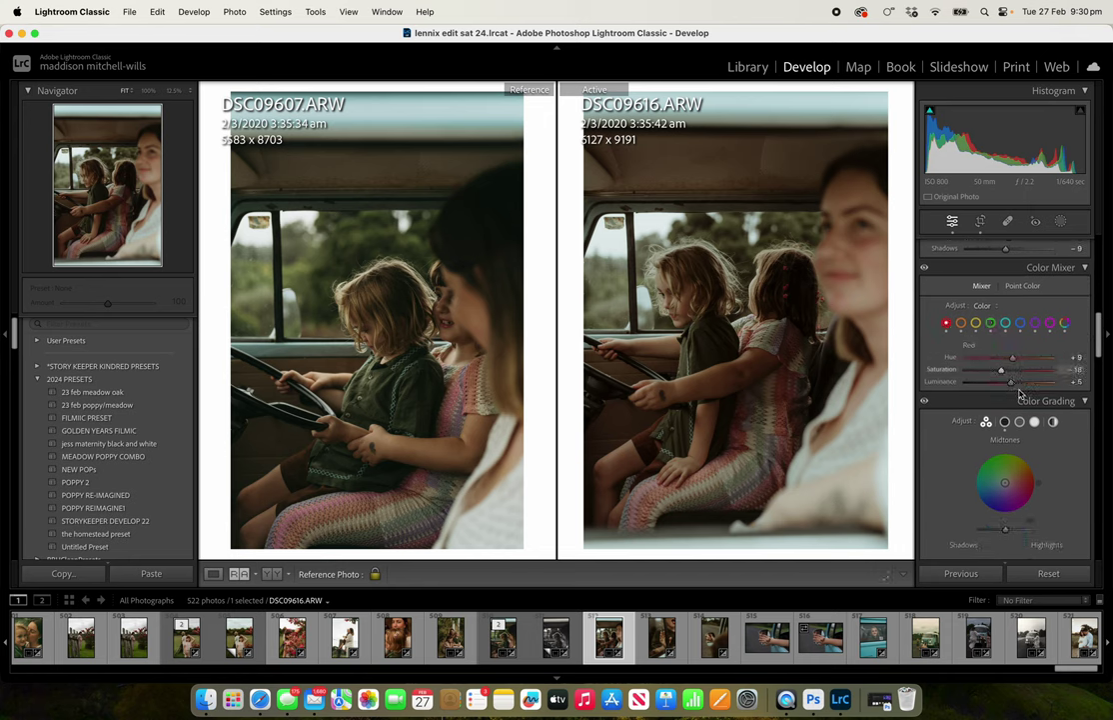
pyautogui.moveTo(1010, 382); pyautogui.dragTo(1019, 382)
# - Slightly darken the Color Grading midtones luminance
pyautogui.moveTo(1098, 330); pyautogui.dragTo(1095, 361)
pyautogui.moveTo(1007, 327); pyautogui.dragTo(1030, 330)
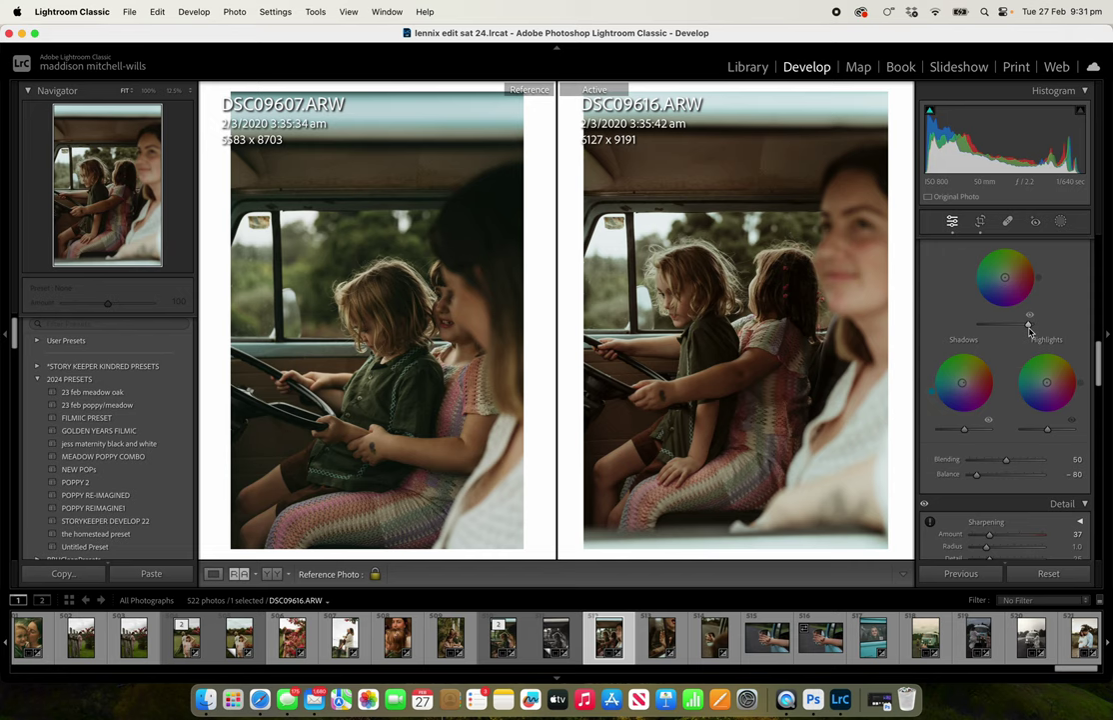
pyautogui.moveTo(1030, 332); pyautogui.dragTo(1013, 333)
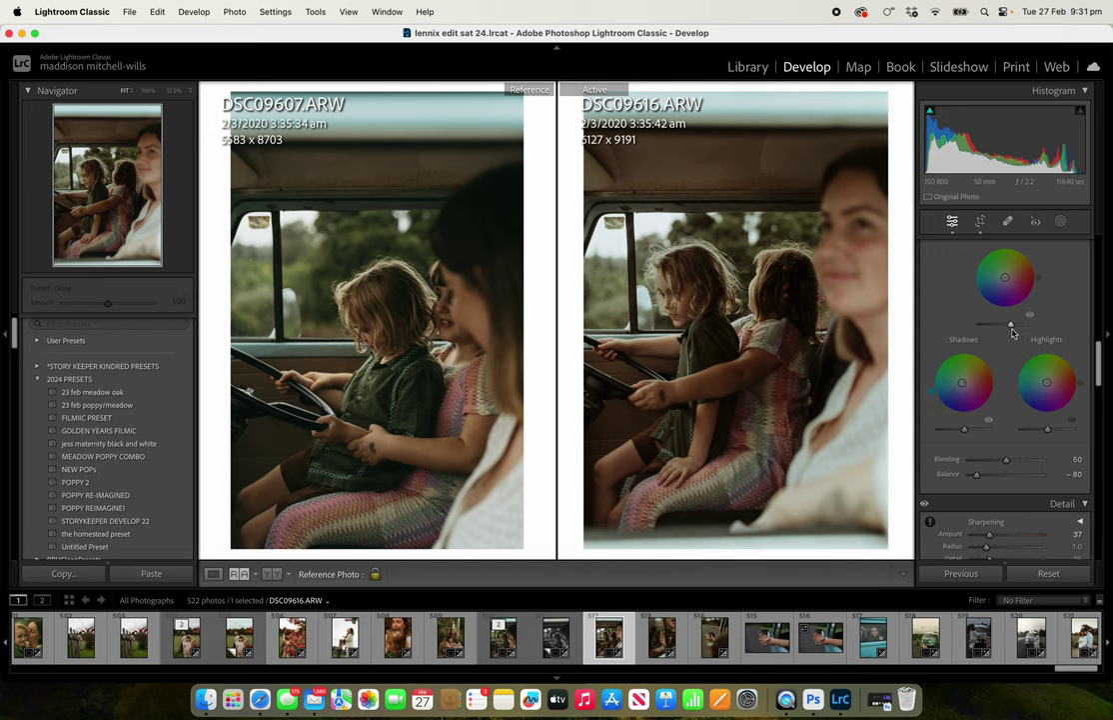